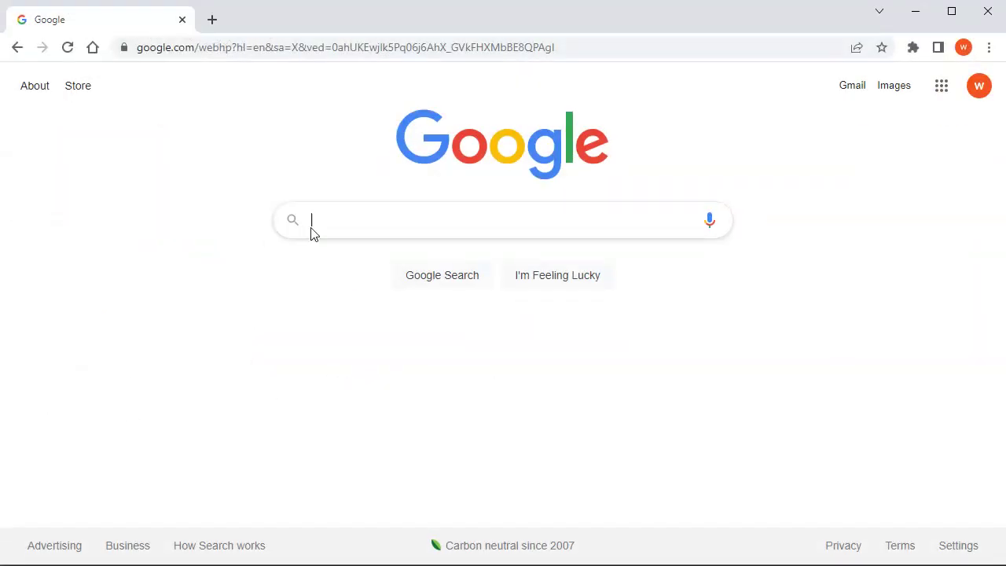
# Search Google for 'geogebra classic' and open the GeoGebra Classic web app
pyautogui.write('g')
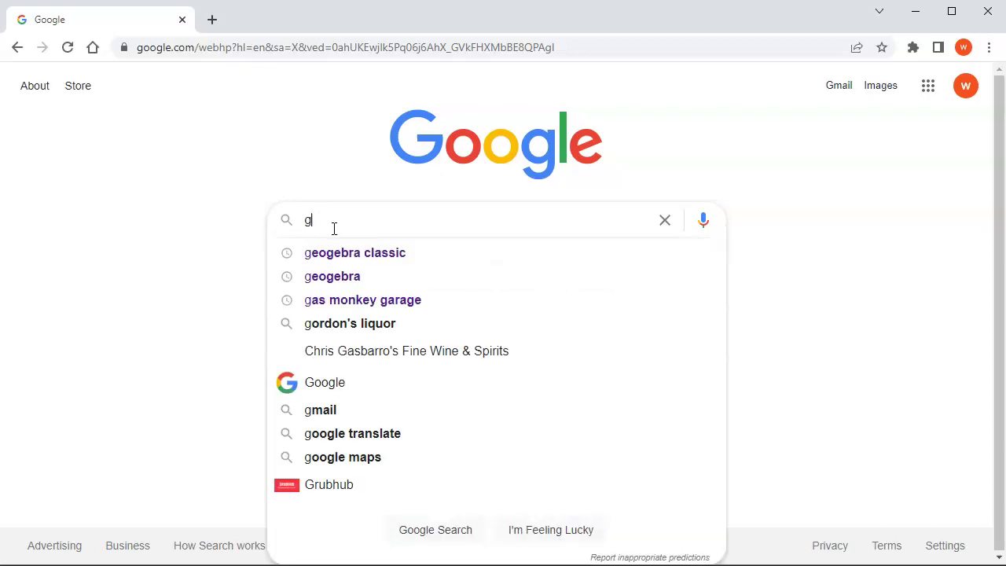
pyautogui.write('eogebra classic')
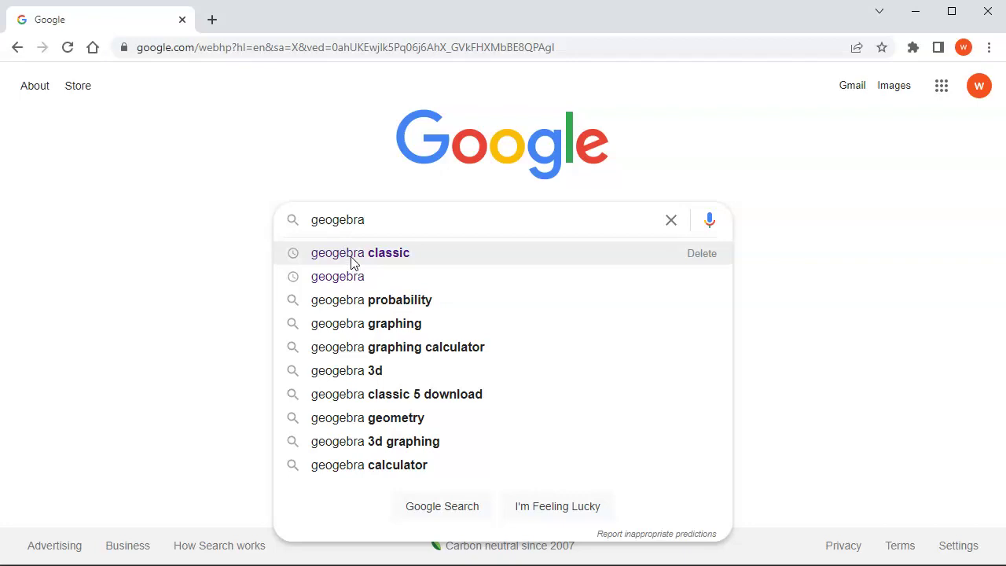
pyautogui.click(351, 262)
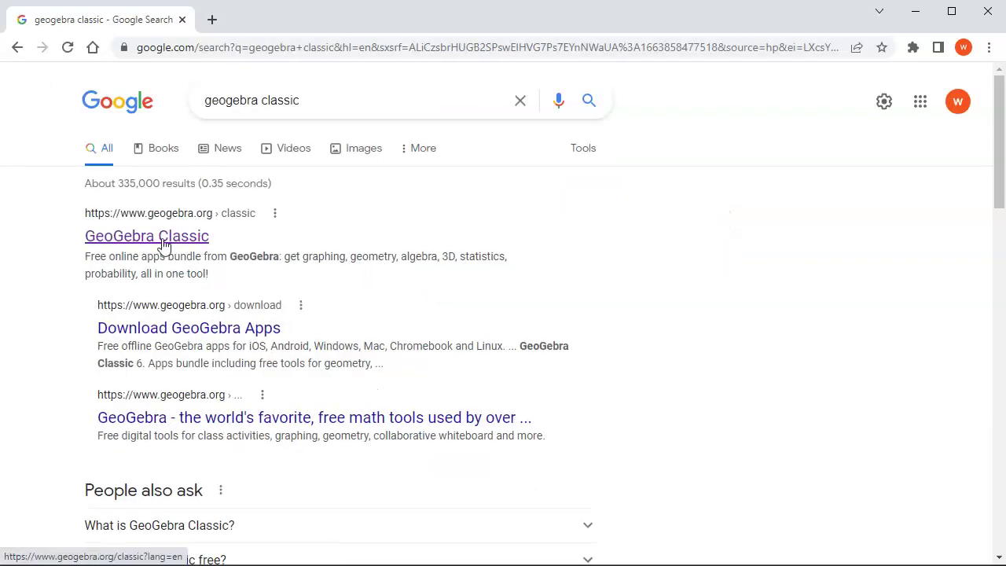
pyautogui.click(165, 244)
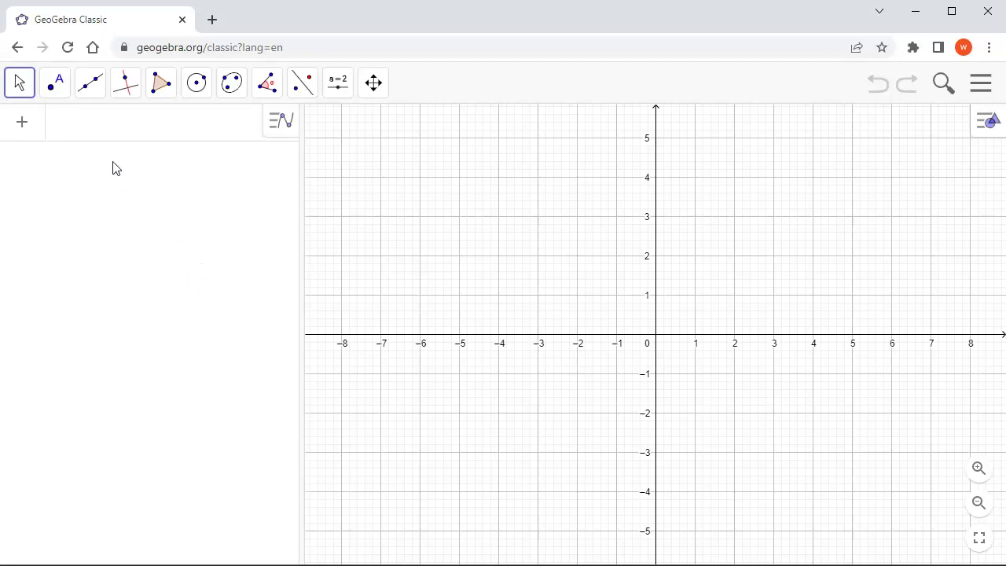
pyautogui.click(917, 14)
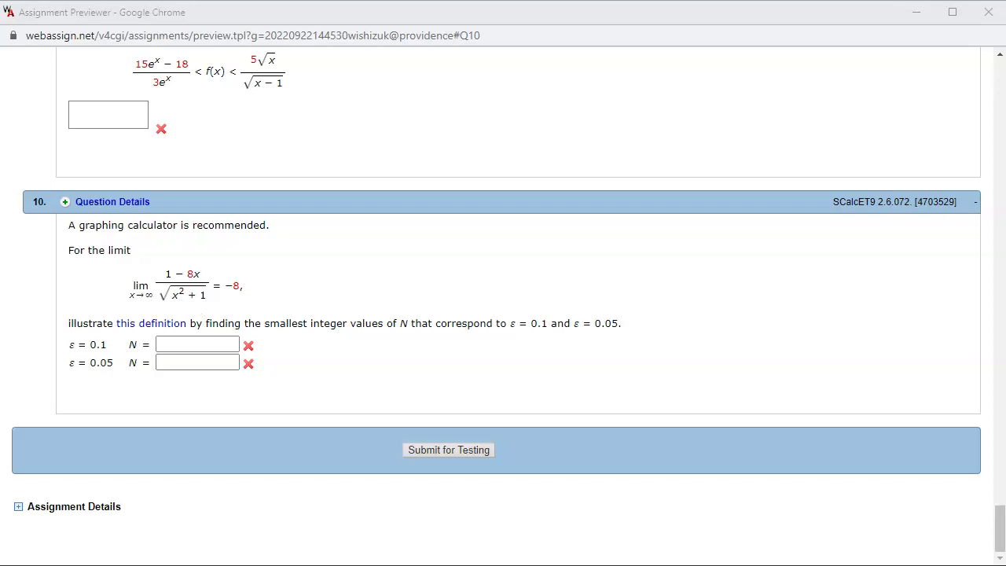
pyautogui.hotkey('alt', 'Tab')
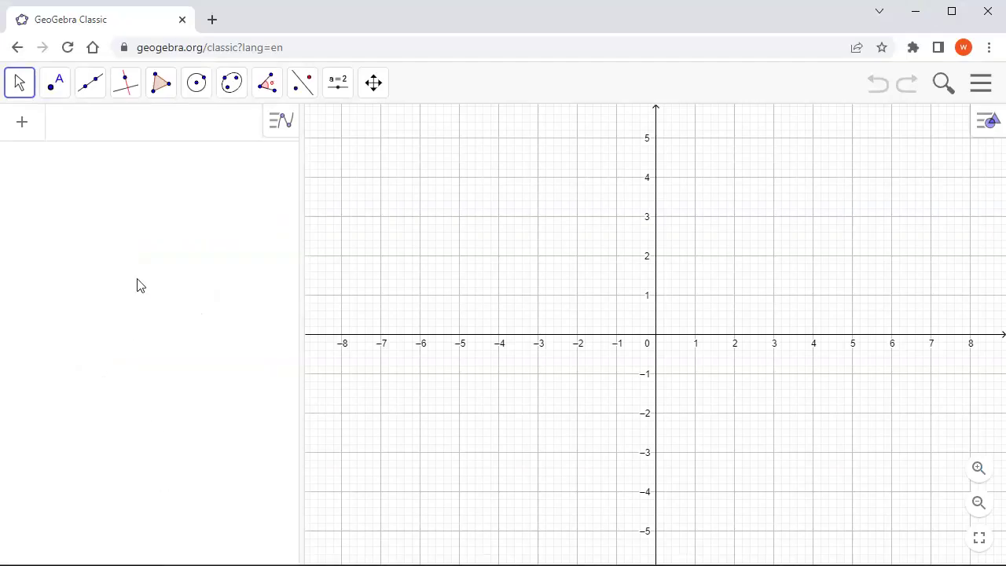
# Enter f(x) = (1 − 8x)/√(x² + 1) in the Input bar, with 1 − 8x as the numerator
pyautogui.write('f(')
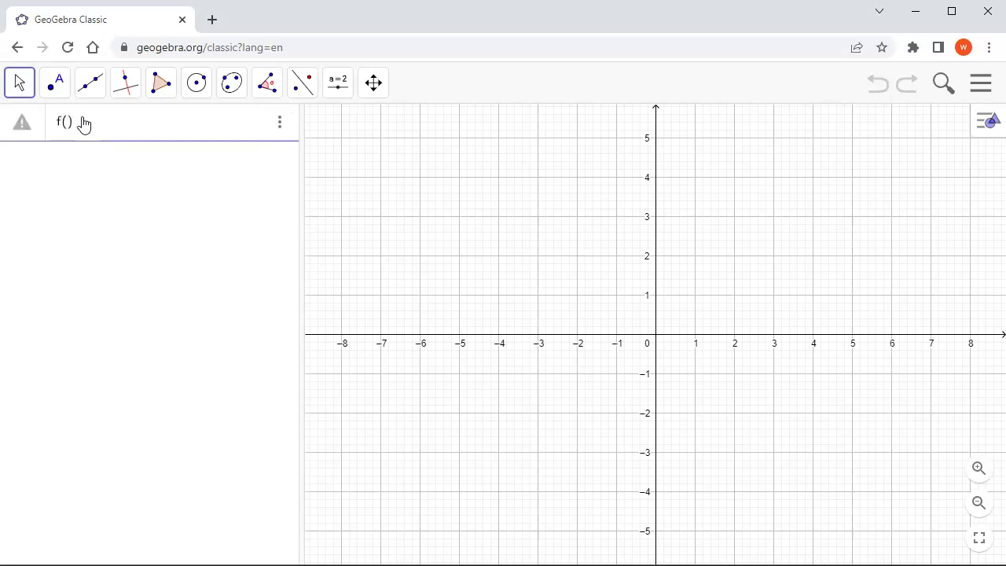
pyautogui.write('x)=1-')
pyautogui.write('8x')
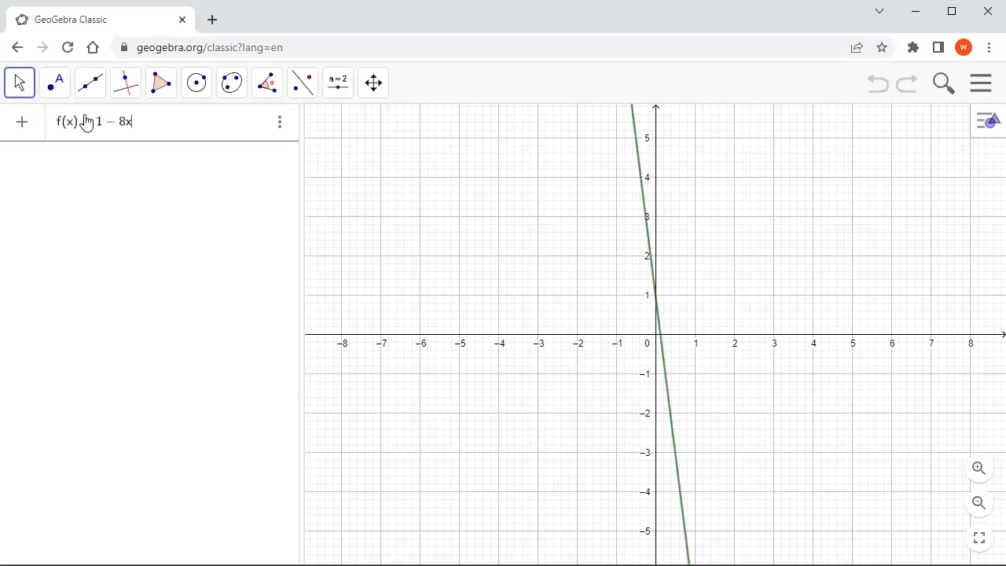
pyautogui.moveTo(92, 127); pyautogui.dragTo(123, 132)
pyautogui.write('/sq')
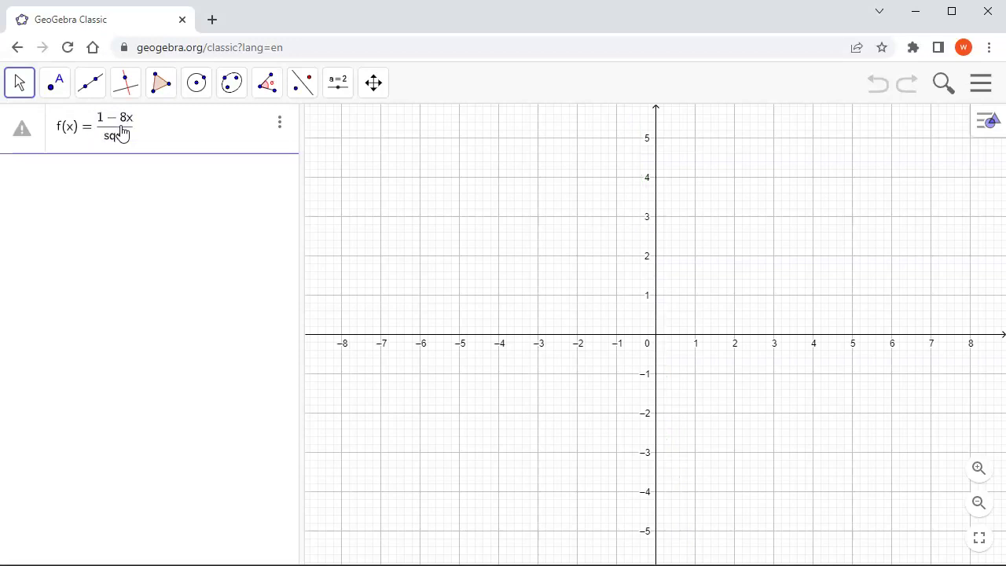
pyautogui.write('rt')
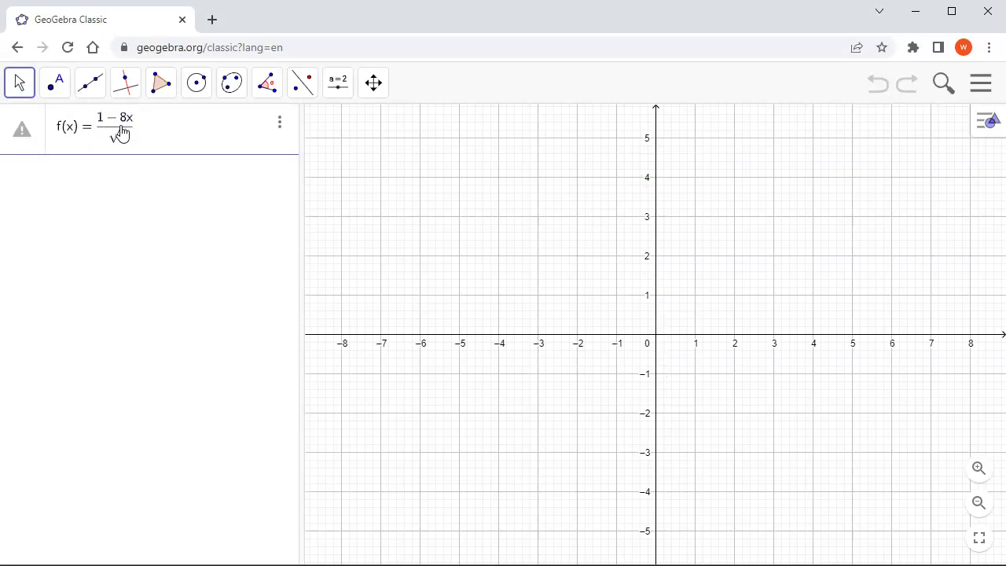
pyautogui.write('x')
pyautogui.write('^2')
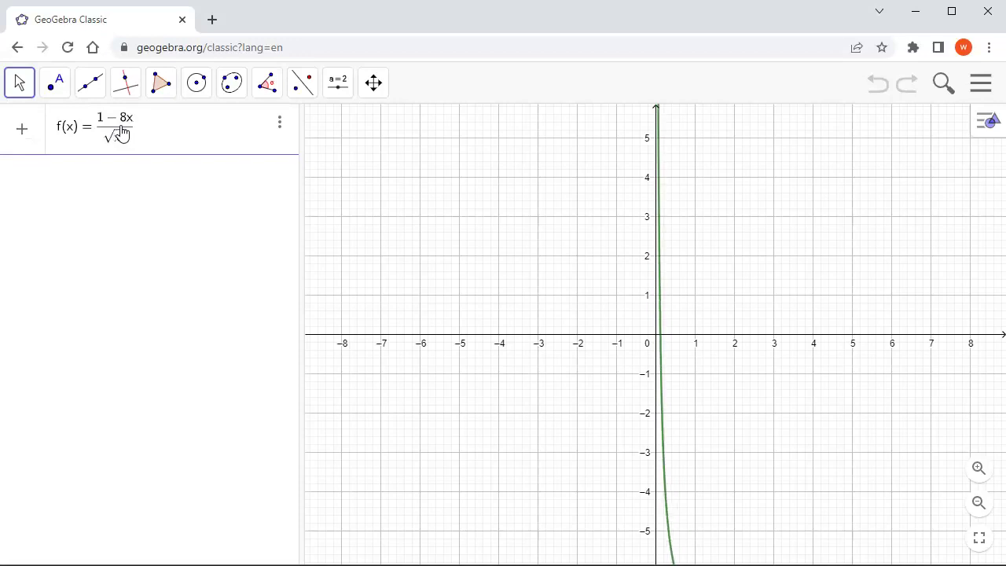
pyautogui.write('+1')
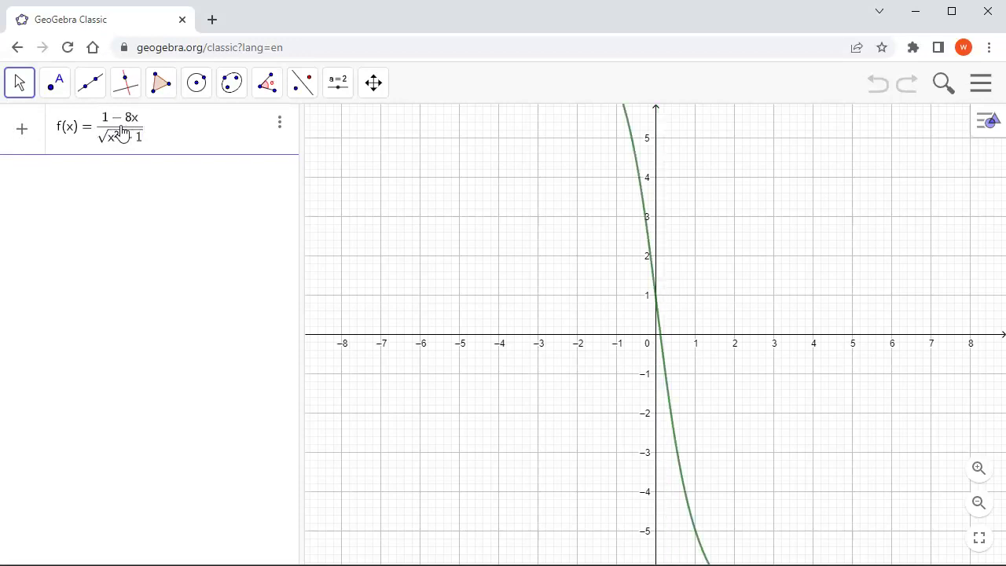
pyautogui.press('Return')
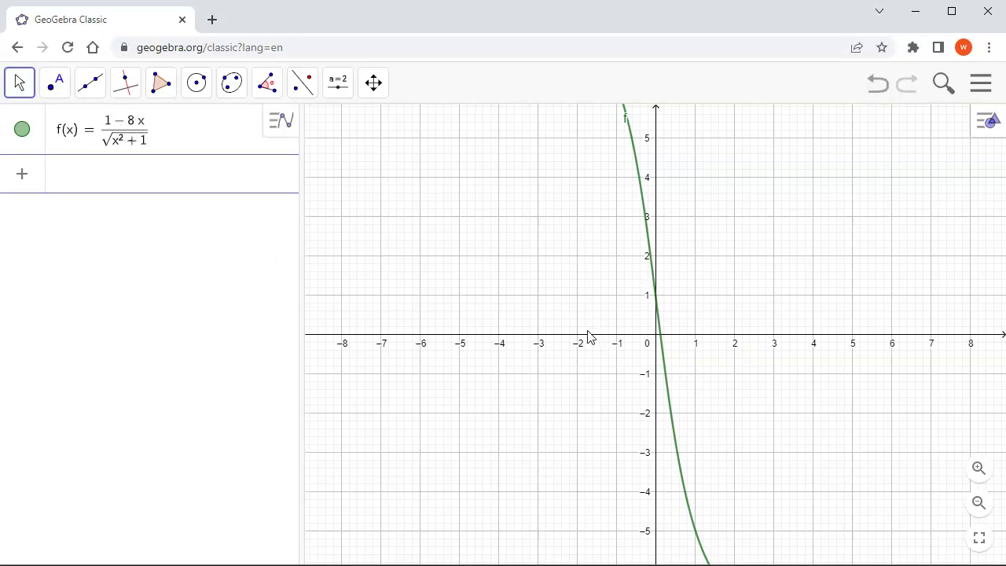
# Pan the graph toward positive x and compress the y-axis so the tail near y = −8 shows
pyautogui.click(374, 86)
pyautogui.moveTo(566, 290); pyautogui.dragTo(334, 174)
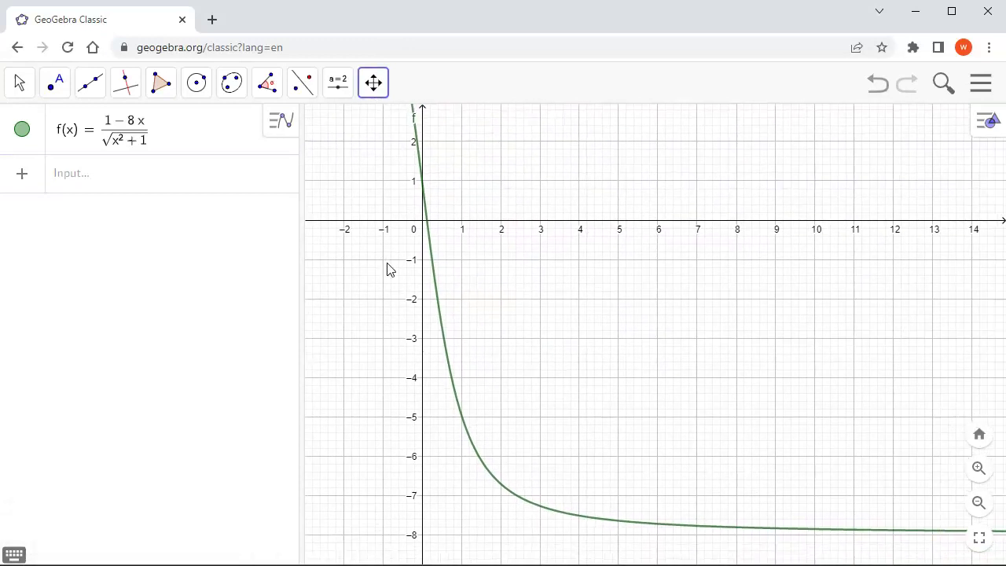
pyautogui.moveTo(421, 325); pyautogui.dragTo(426, 297)
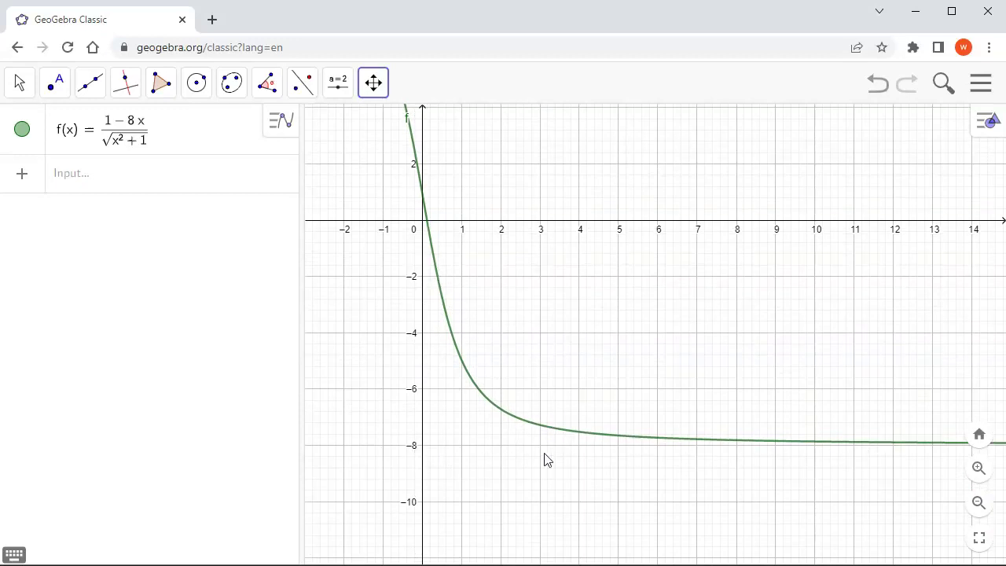
# Define L = −8 as a new slider, then minimize GeoGebra to view the WebAssign problem
pyautogui.click(84, 181)
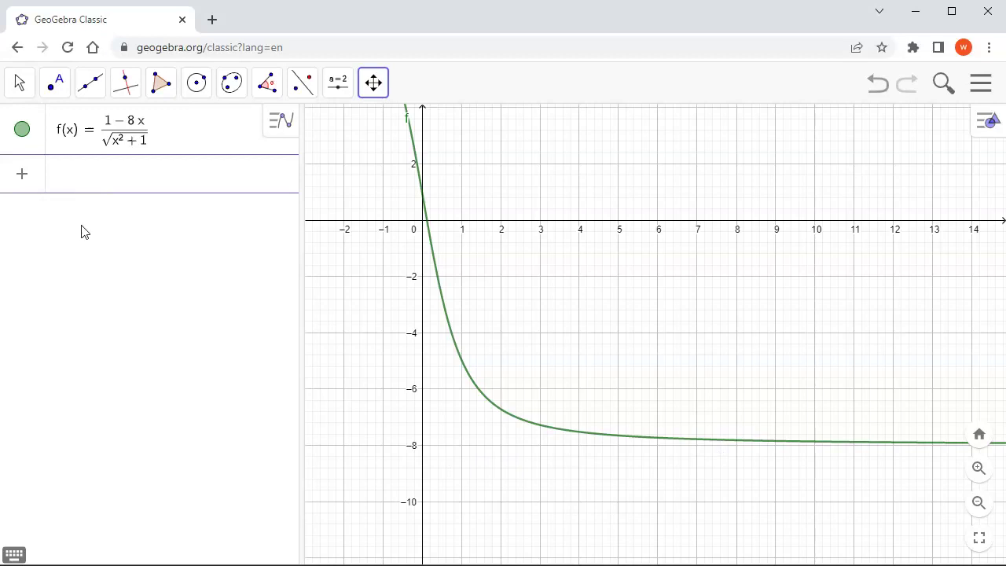
pyautogui.write('L=-8')
pyautogui.press('Return')
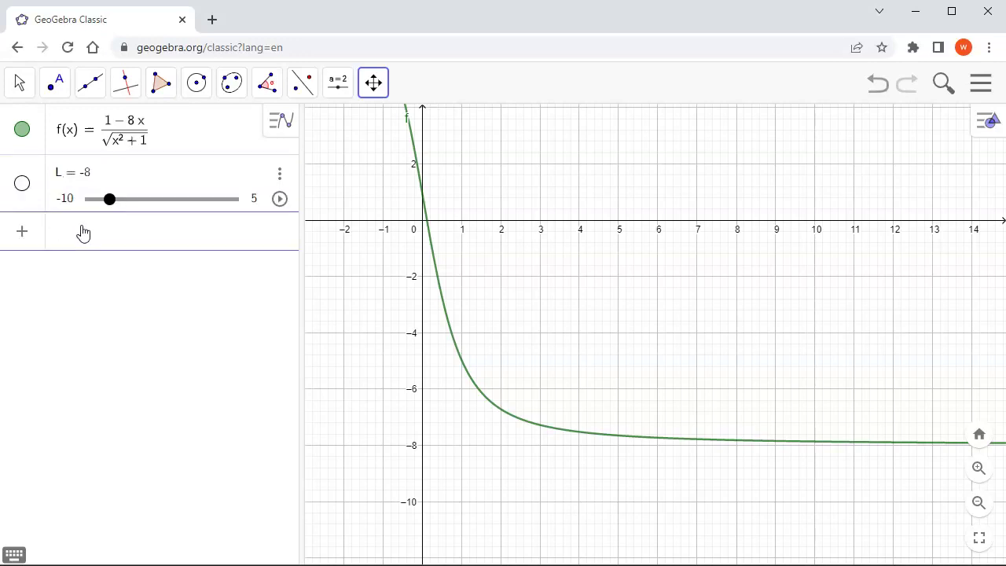
pyautogui.click(925, 19)
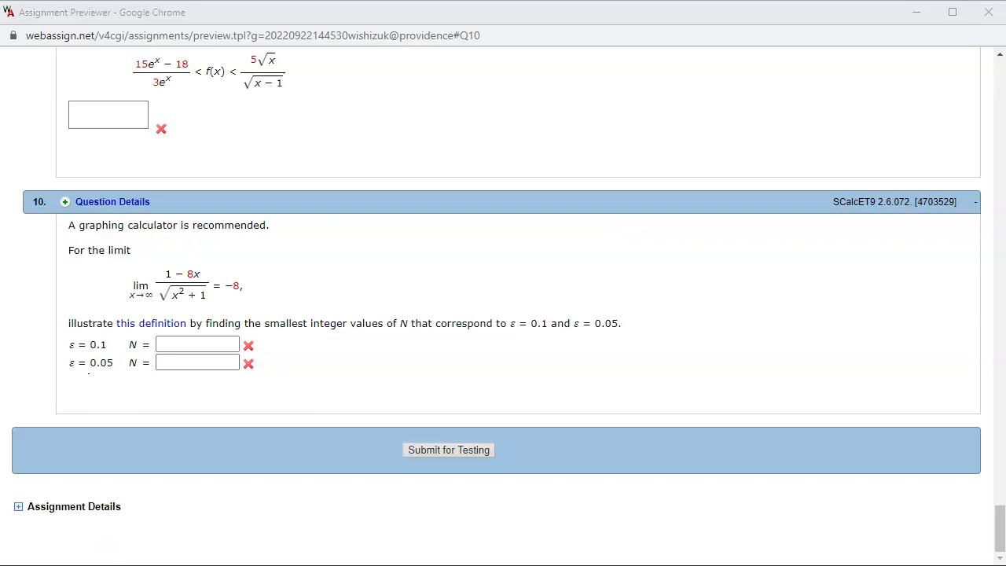
# Create the slider ε = 0.1 using the on-screen Greek keyboard, then hide the keyboard
pyautogui.hotkey('alt', 'Tab')
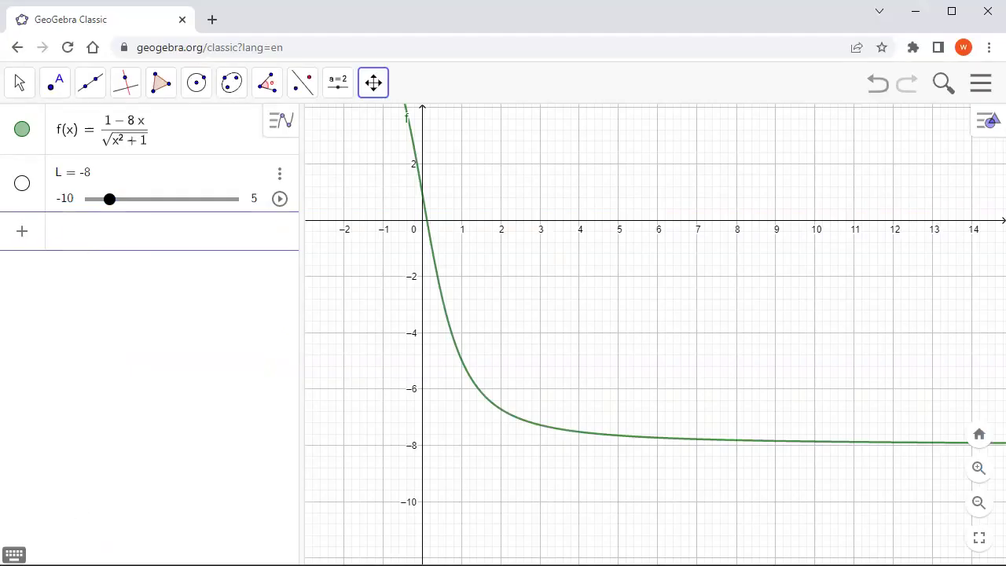
pyautogui.click(14, 555)
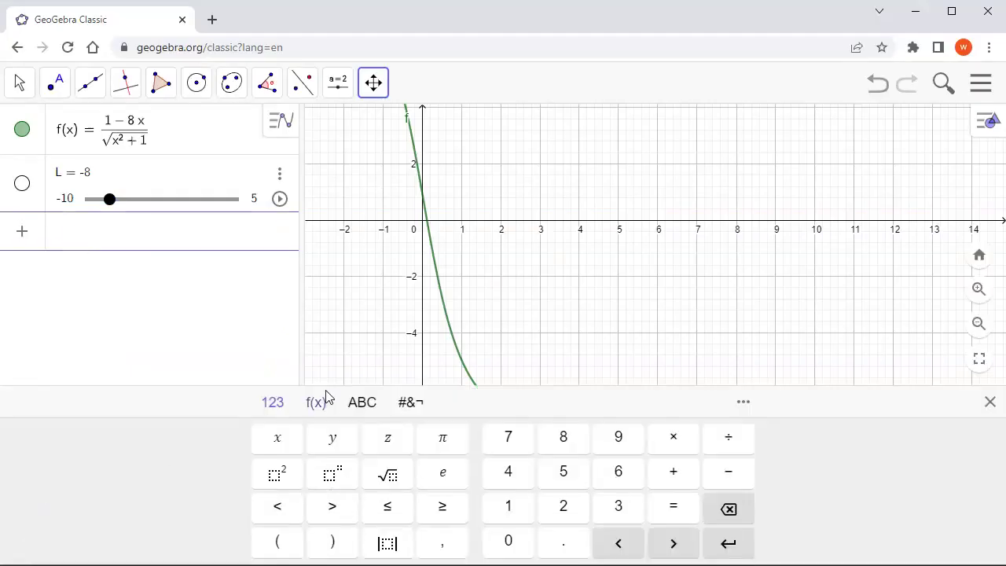
pyautogui.click(362, 402)
pyautogui.click(255, 542)
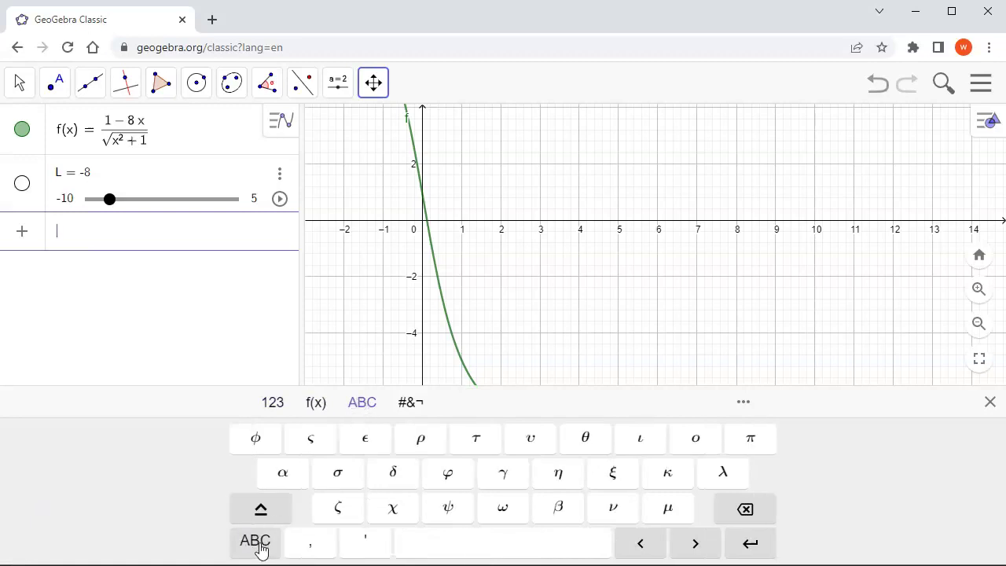
pyautogui.click(368, 440)
pyautogui.write('=0')
pyautogui.press('Return')
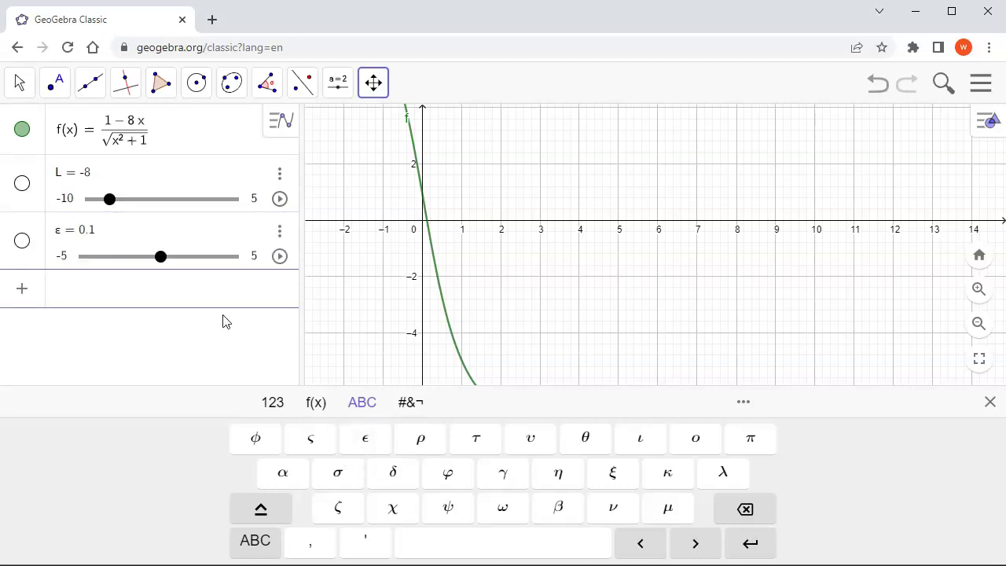
pyautogui.click(990, 402)
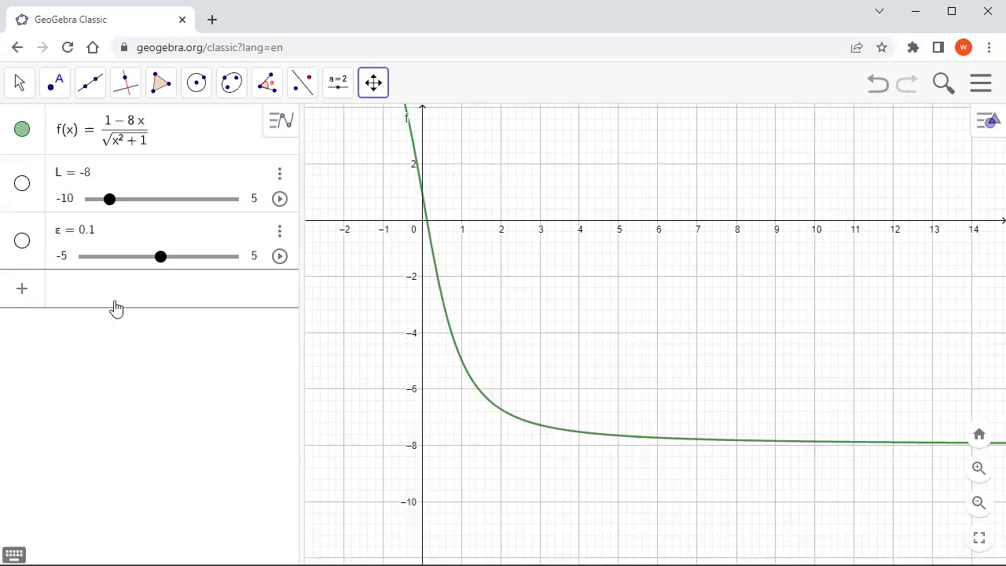
# Enter y = L, y = L − ε and y = L + ε, inserting ε from the symbol keyboard
pyautogui.write('y = L')
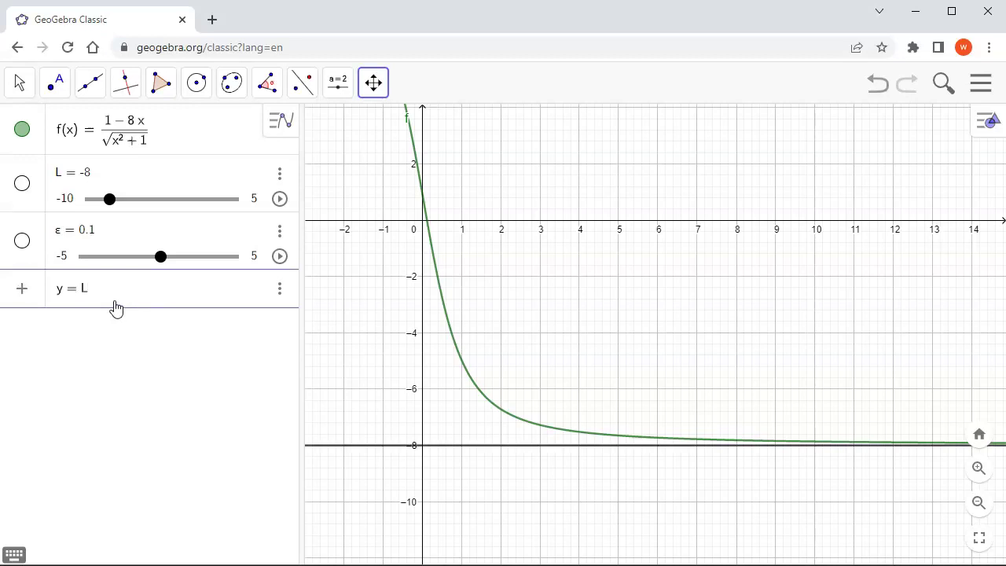
pyautogui.press('Return')
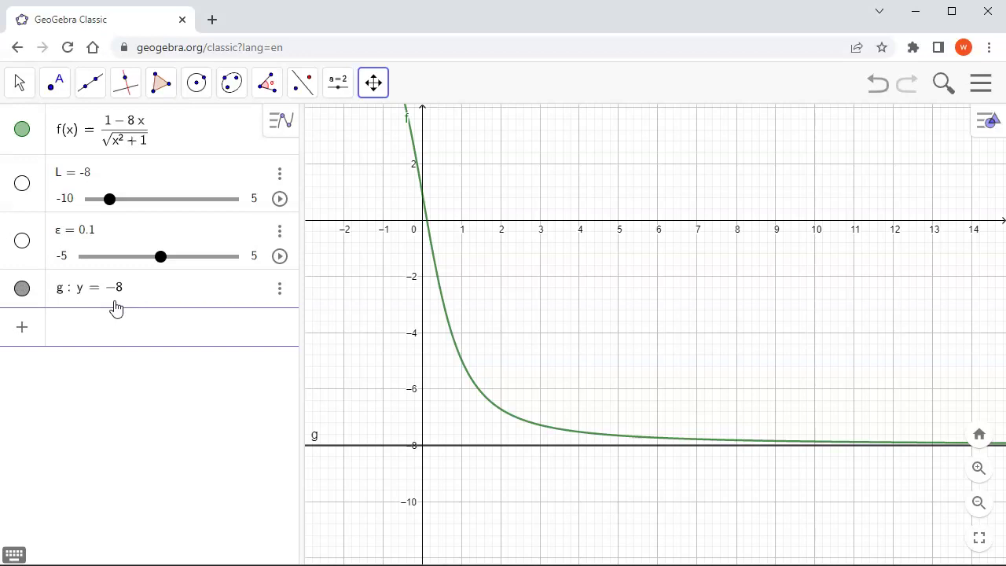
pyautogui.write('y=L-')
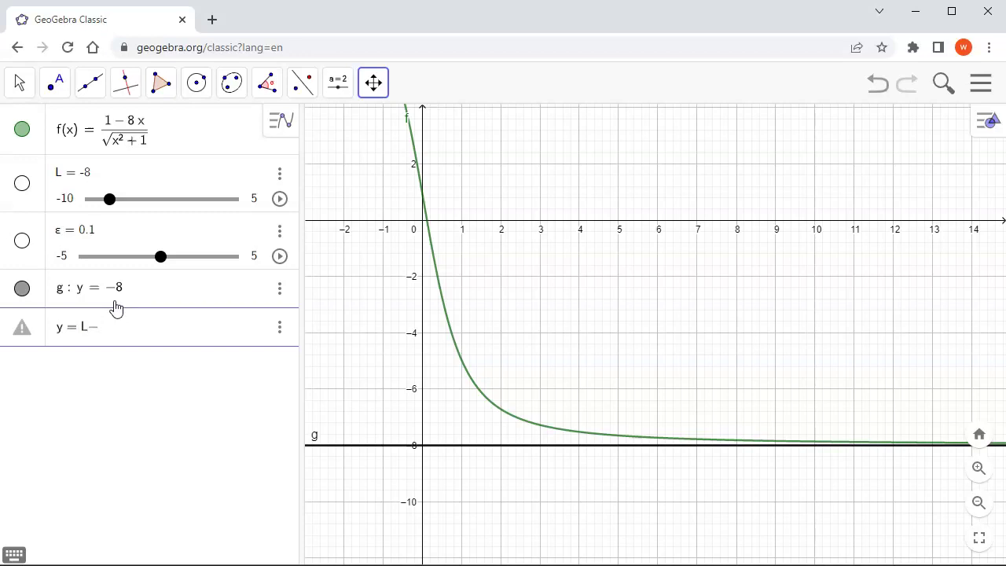
pyautogui.click(15, 555)
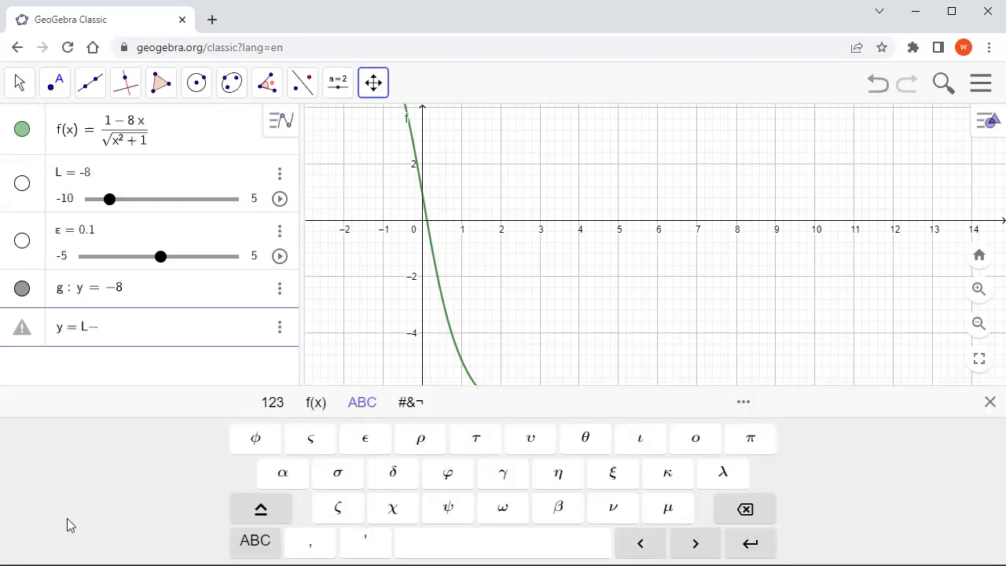
pyautogui.click(365, 448)
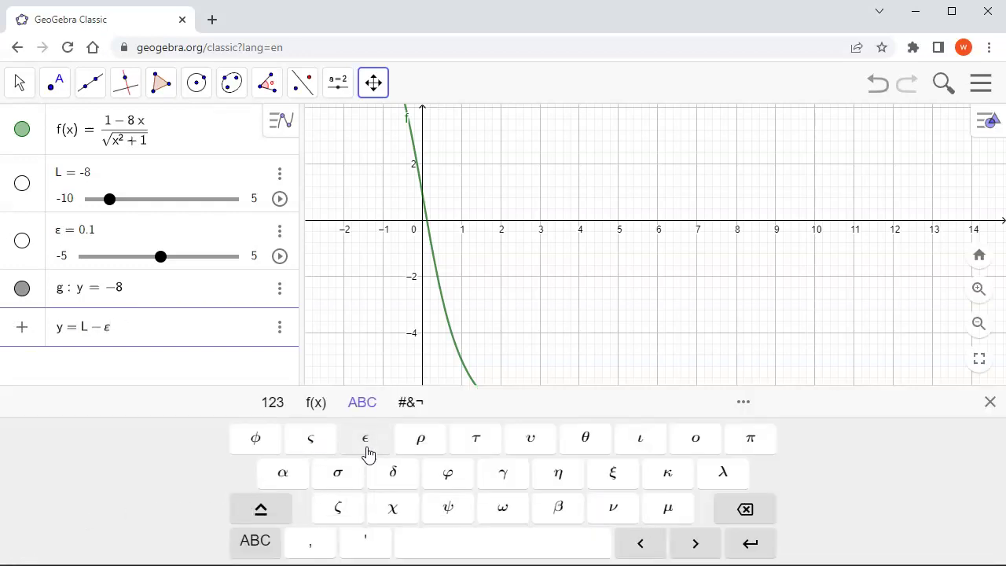
pyautogui.press('Return')
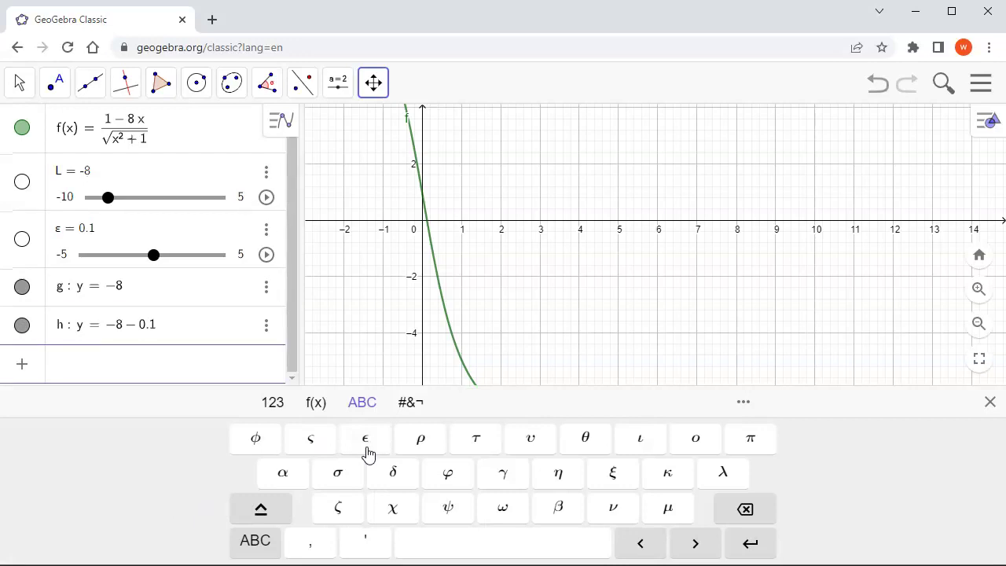
pyautogui.write('y = L+')
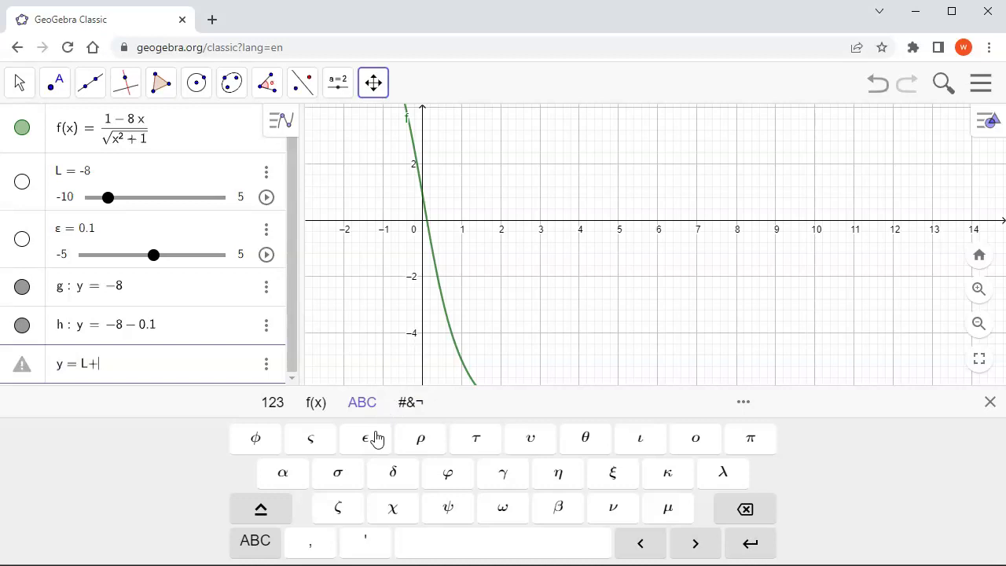
pyautogui.click(375, 438)
pyautogui.press('Return')
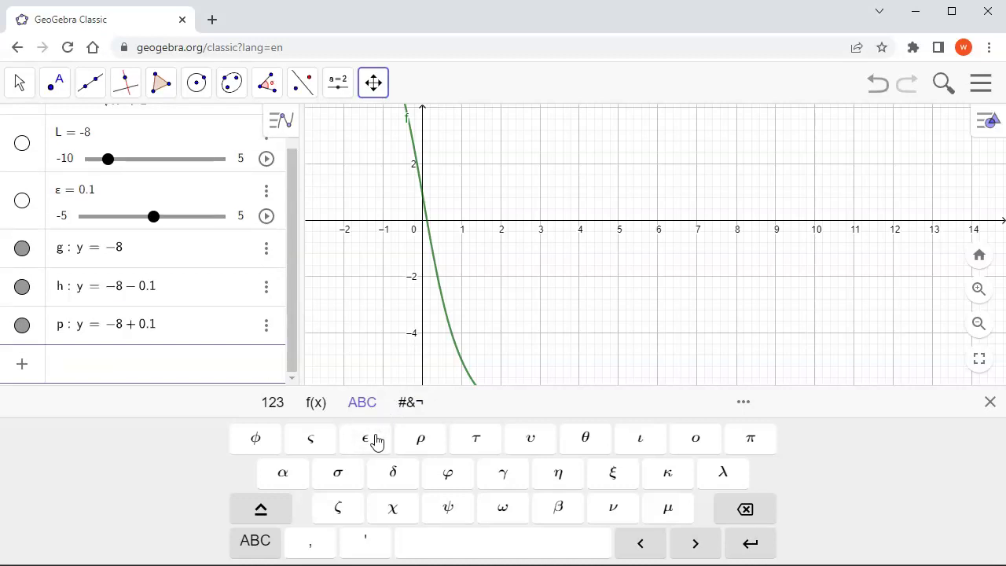
pyautogui.click(990, 402)
pyautogui.moveTo(410, 395); pyautogui.dragTo(397, 365)
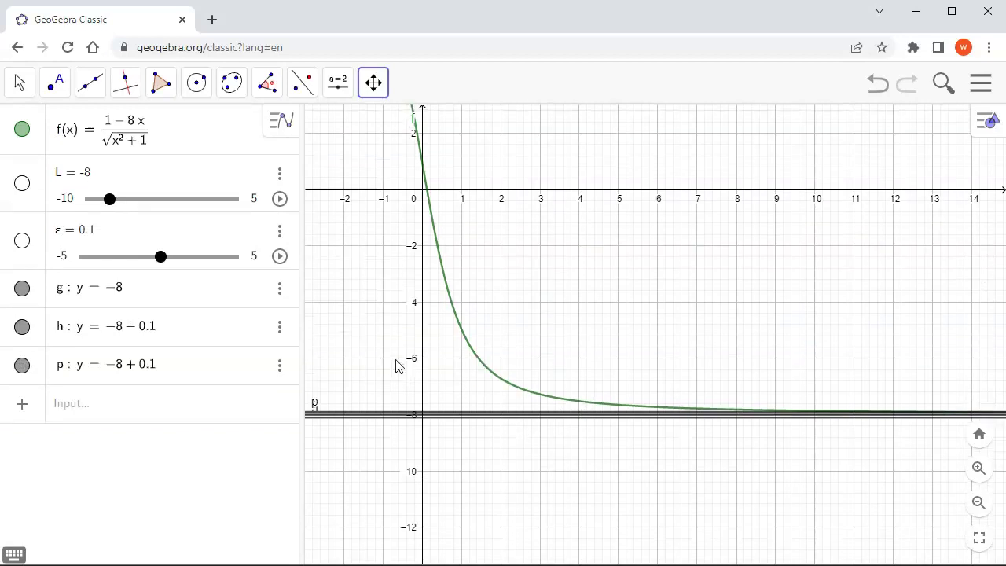
# Zoom in on the graph near the three band lines
pyautogui.click(374, 86)
pyautogui.click(405, 195)
pyautogui.click(368, 93)
pyautogui.click(403, 162)
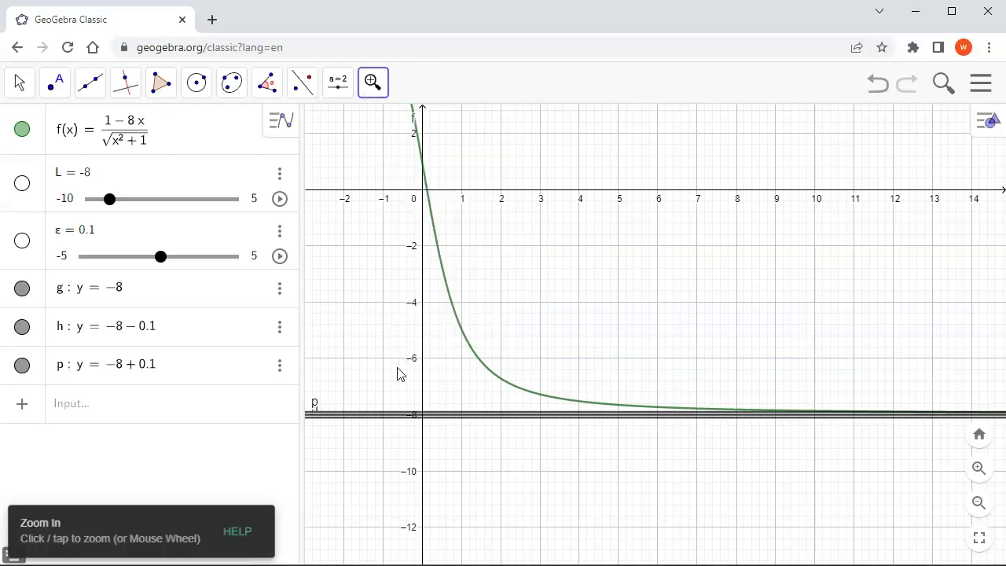
pyautogui.click(425, 421)
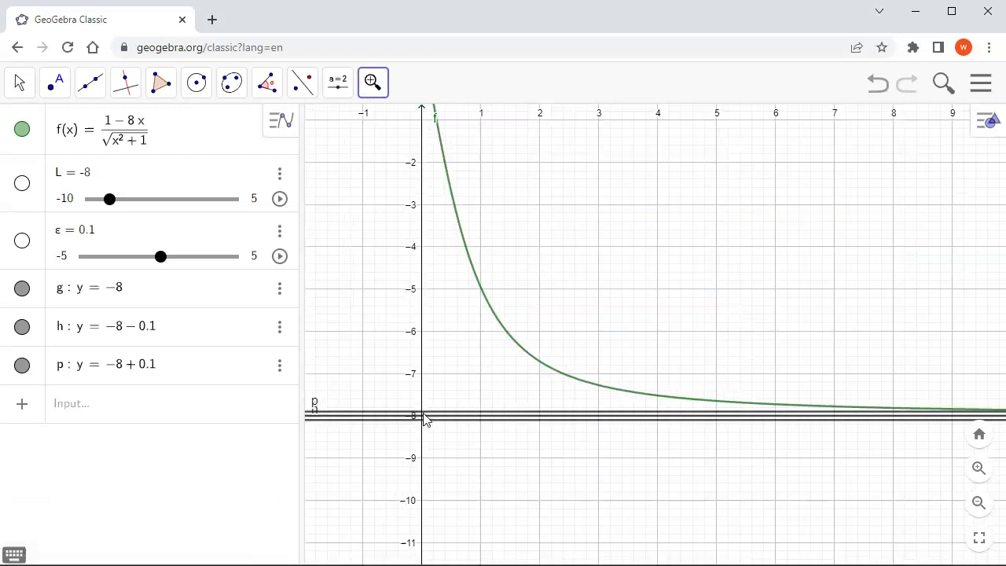
pyautogui.click(373, 96)
# Pan the view and compress the x-axis so it reaches about x = 28
pyautogui.click(377, 129)
pyautogui.moveTo(542, 209); pyautogui.dragTo(459, 294)
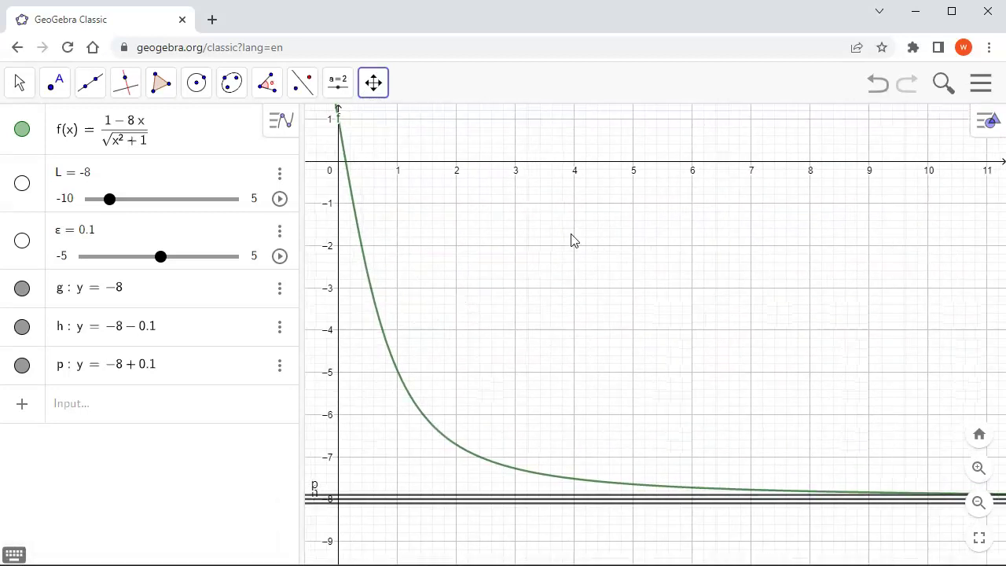
pyautogui.moveTo(835, 161); pyautogui.dragTo(590, 153)
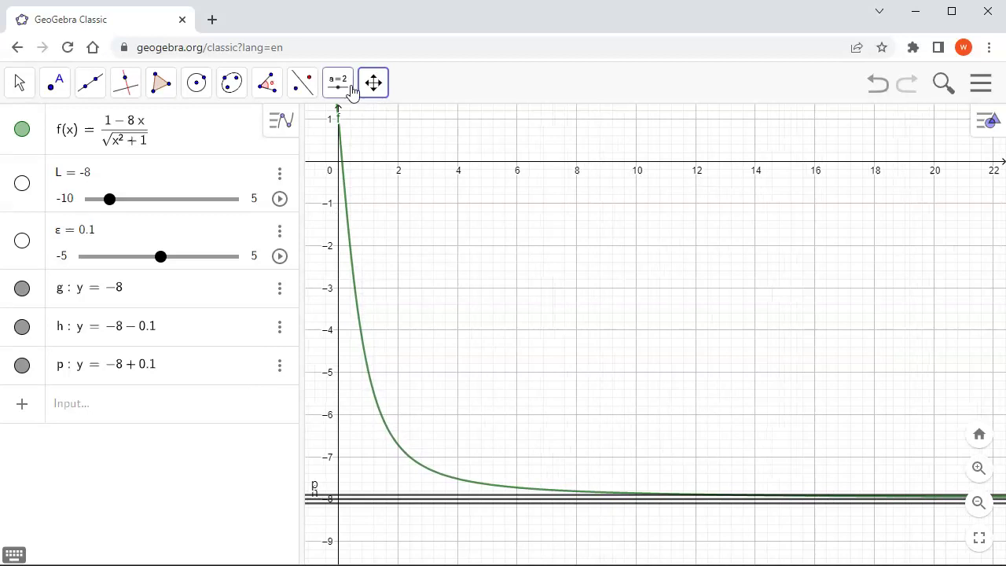
pyautogui.moveTo(753, 163); pyautogui.dragTo(681, 153)
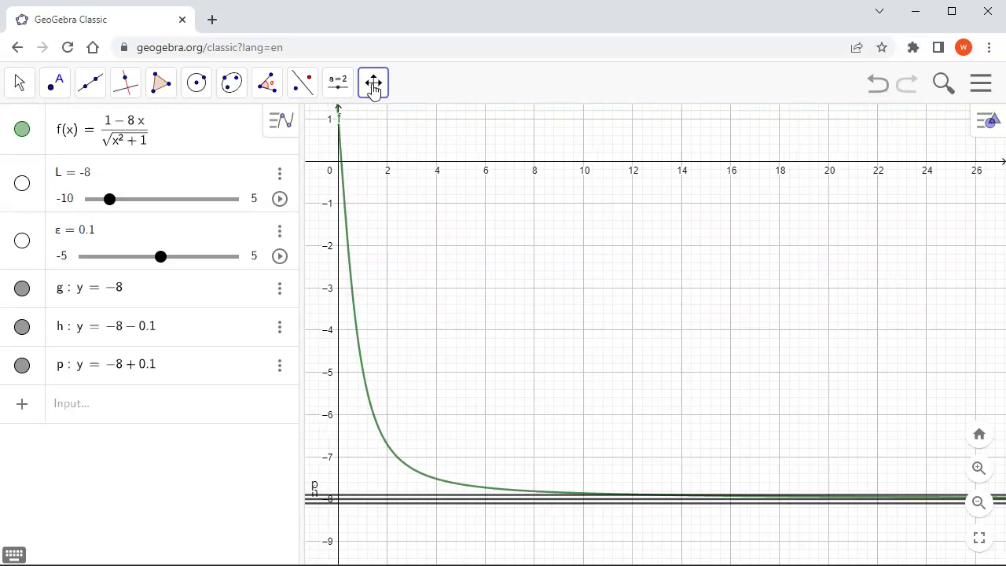
# Zoom in twice around y = −8
pyautogui.click(374, 85)
pyautogui.click(402, 165)
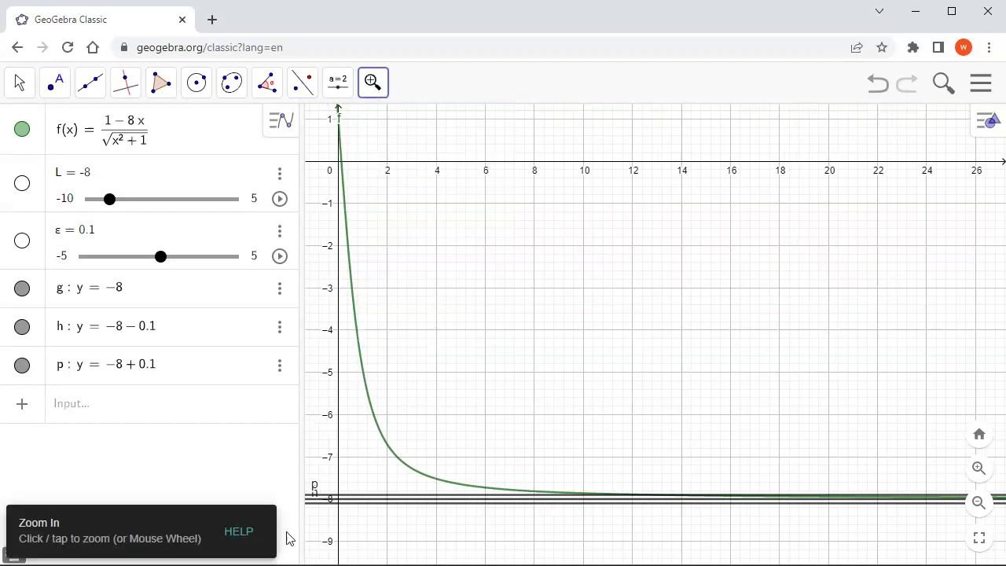
pyautogui.click(341, 506)
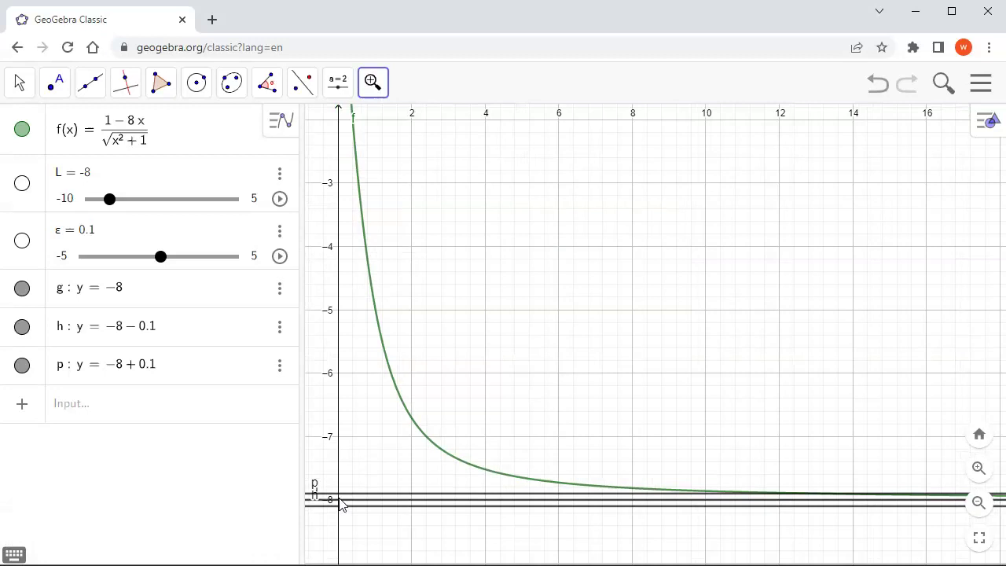
pyautogui.click(340, 507)
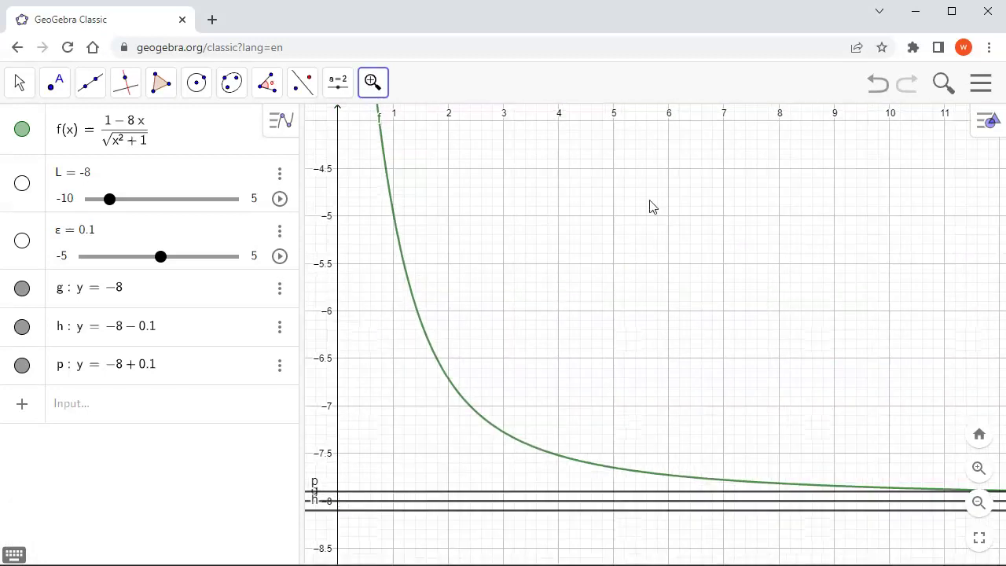
# Zoom back out and pan the graph to show x from about 6 to 17
pyautogui.click(374, 88)
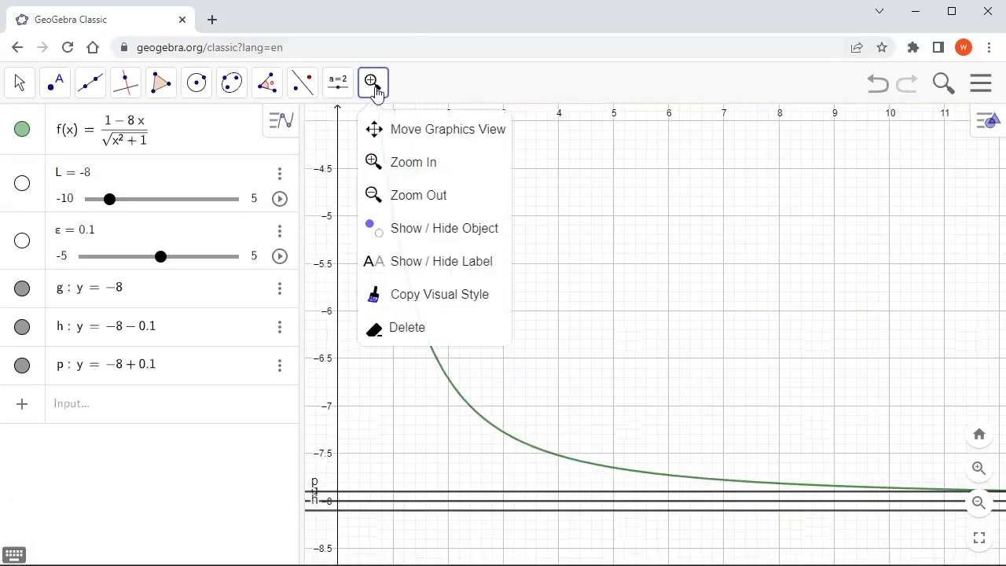
pyautogui.click(726, 321)
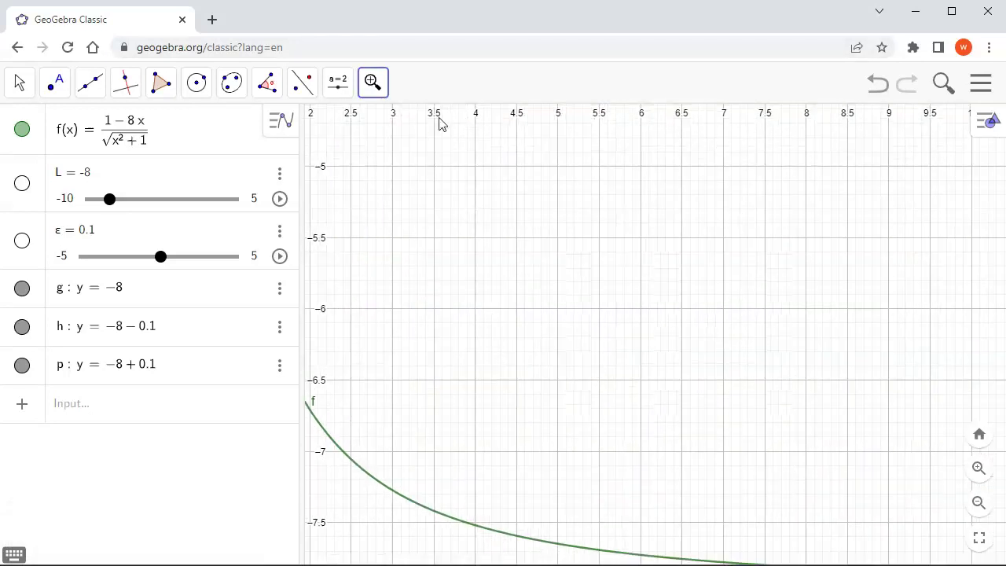
pyautogui.click(383, 96)
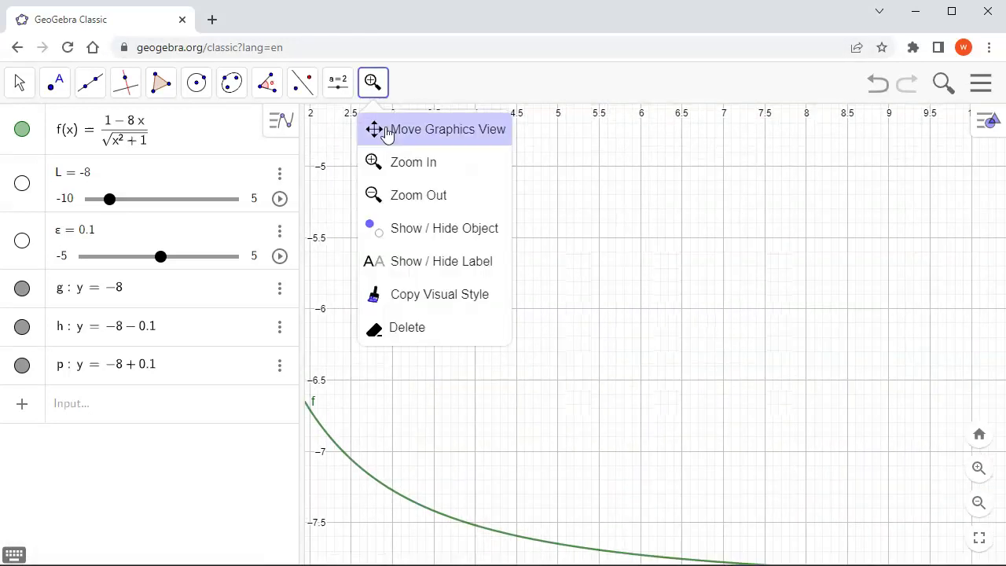
pyautogui.click(398, 194)
pyautogui.click(570, 267)
pyautogui.click(385, 98)
pyautogui.click(396, 131)
pyautogui.moveTo(694, 315); pyautogui.dragTo(438, 218)
pyautogui.moveTo(624, 249); pyautogui.dragTo(596, 254)
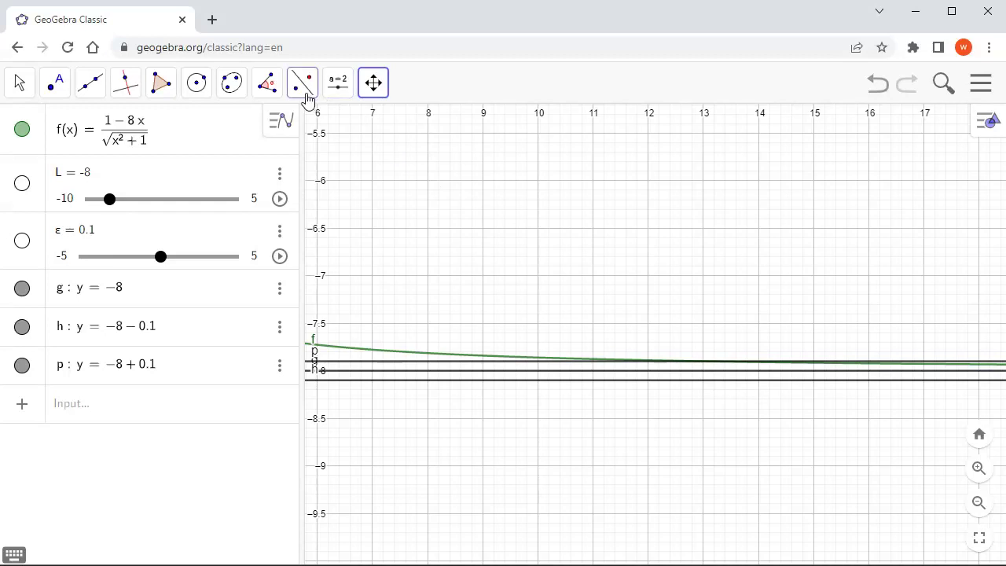
# Zoom in repeatedly around x = 13, where f meets the upper band line
pyautogui.click(374, 93)
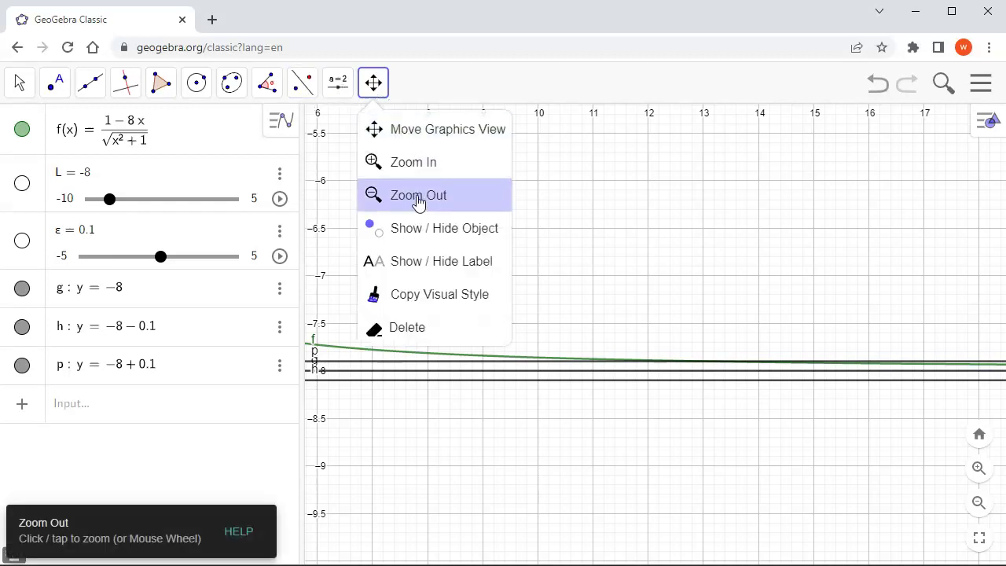
pyautogui.click(419, 196)
pyautogui.click(376, 93)
pyautogui.click(403, 162)
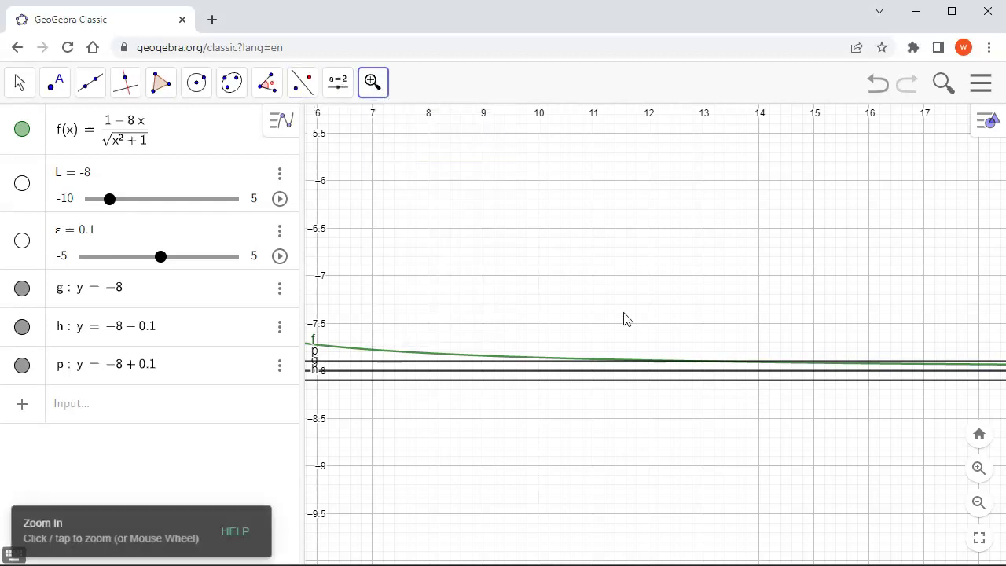
pyautogui.click(707, 364)
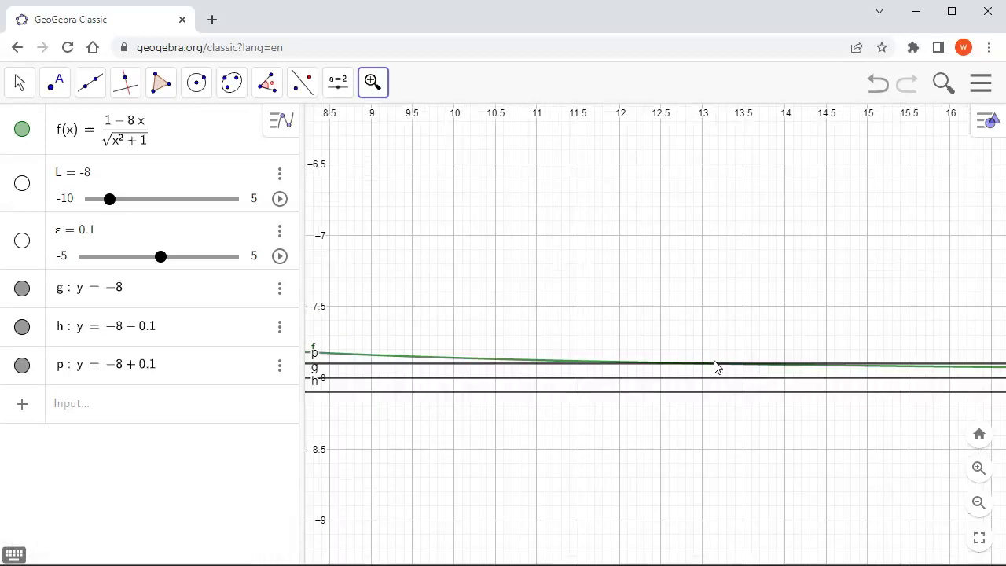
pyautogui.click(719, 368)
pyautogui.click(736, 375)
pyautogui.click(724, 375)
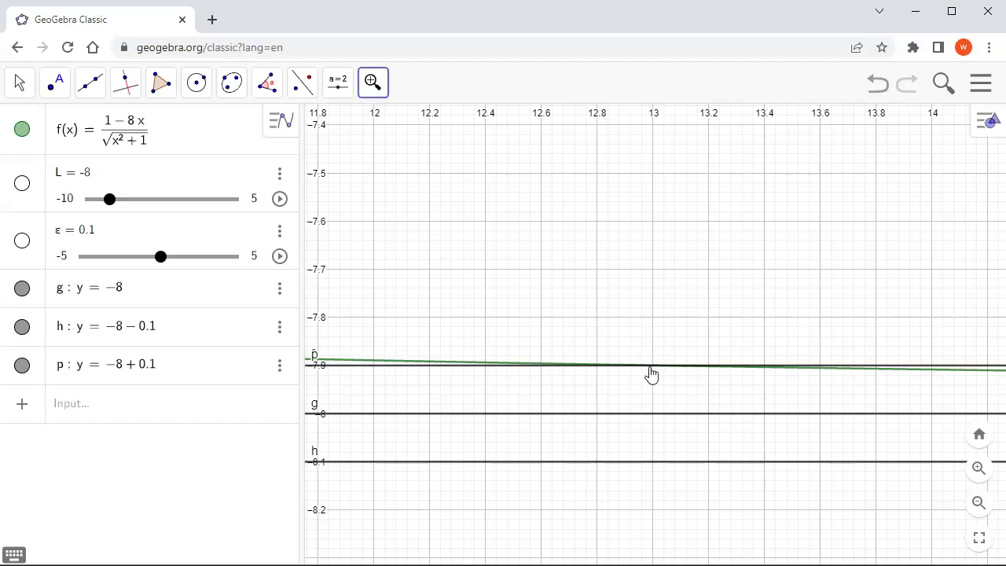
# Create intersection point A of f and line p at (13.03, −7.9), then minimize GeoGebra
pyautogui.click(71, 95)
pyautogui.click(74, 234)
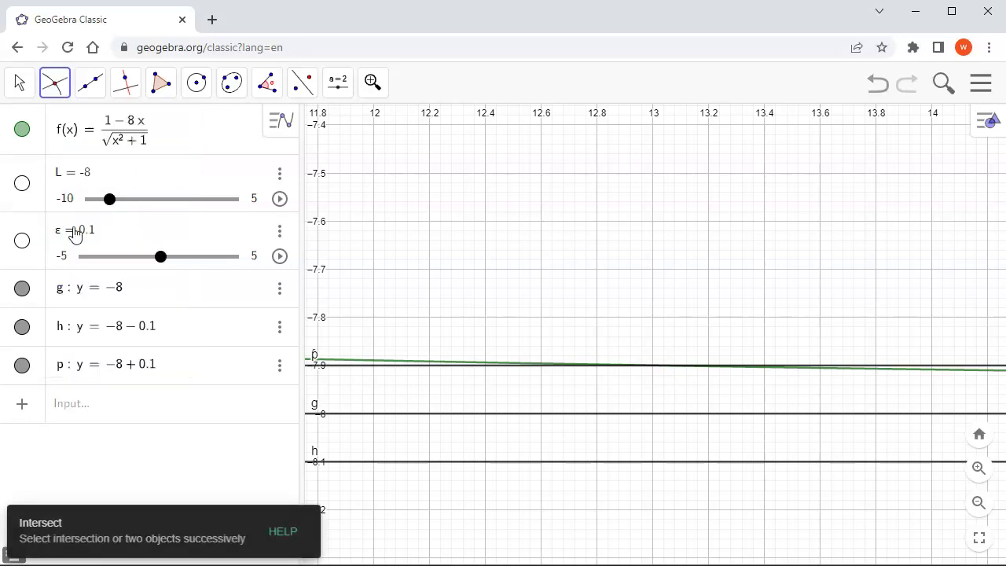
pyautogui.click(667, 370)
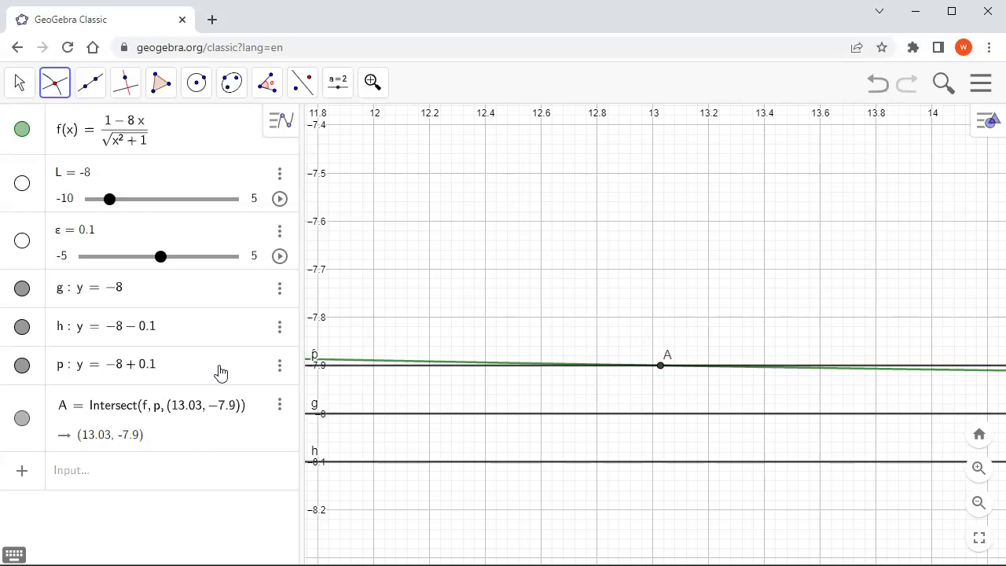
pyautogui.click(916, 12)
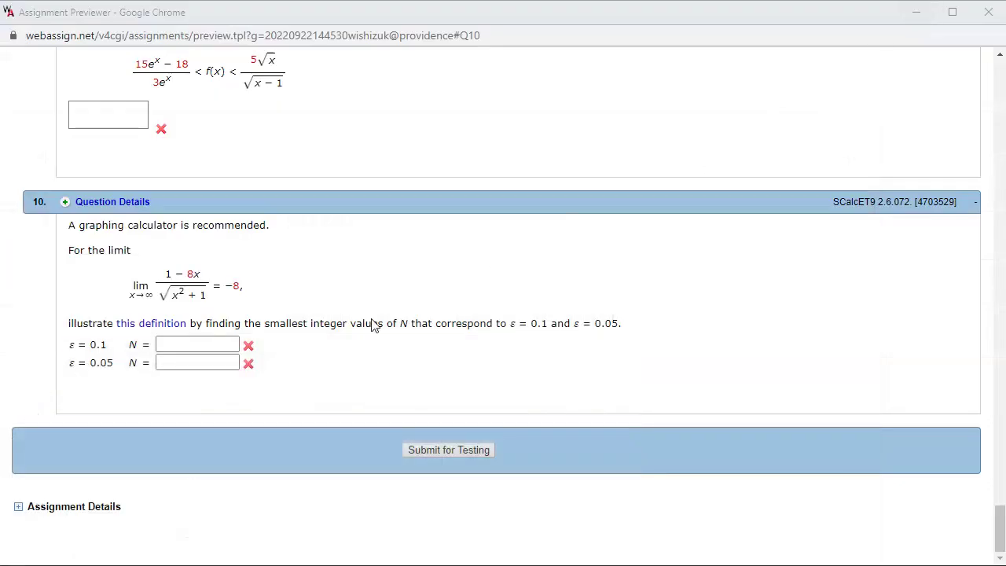
# Enter N = 14 for ε = 0.1 in WebAssign and submit it for checking
pyautogui.click(190, 346)
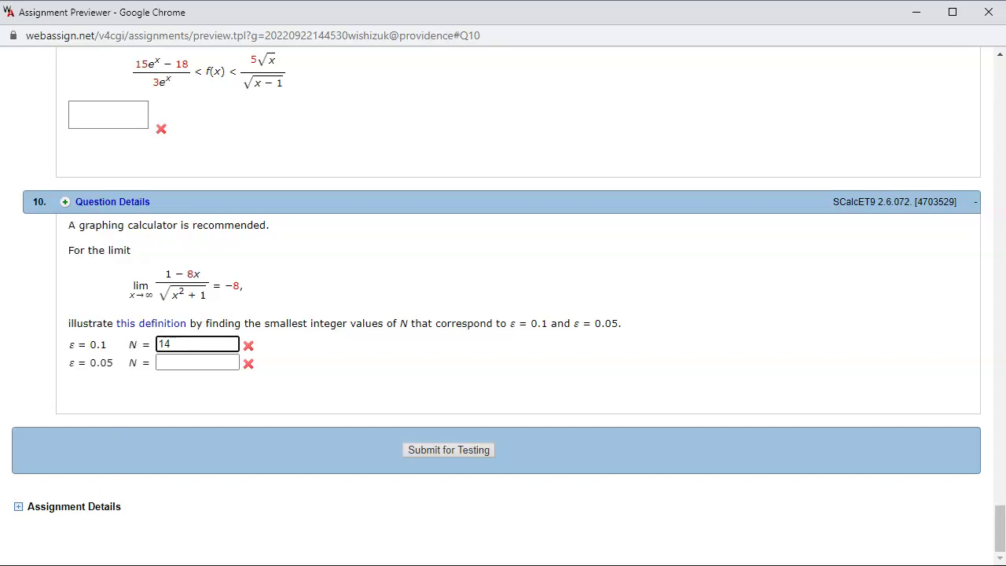
pyautogui.write('14')
pyautogui.press('Return')
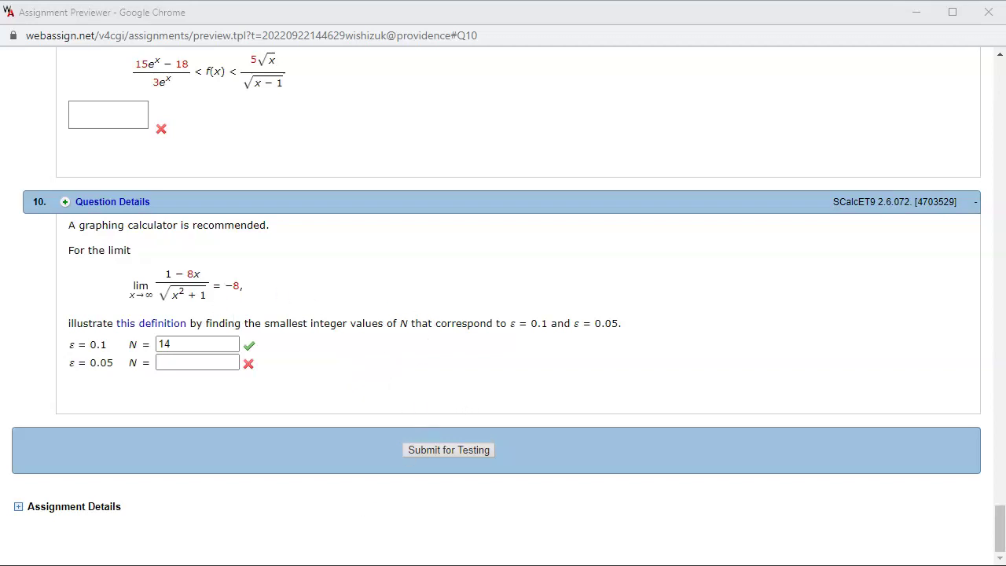
# Switch between GeoGebra and WebAssign, ending with the GeoGebra graph in front
pyautogui.hotkey('alt', 'Tab')
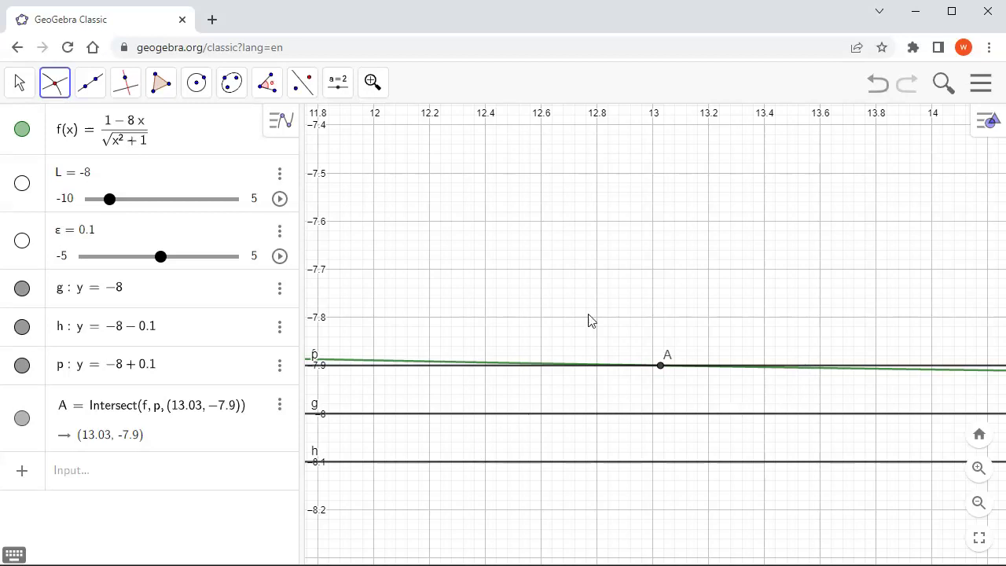
pyautogui.click(915, 12)
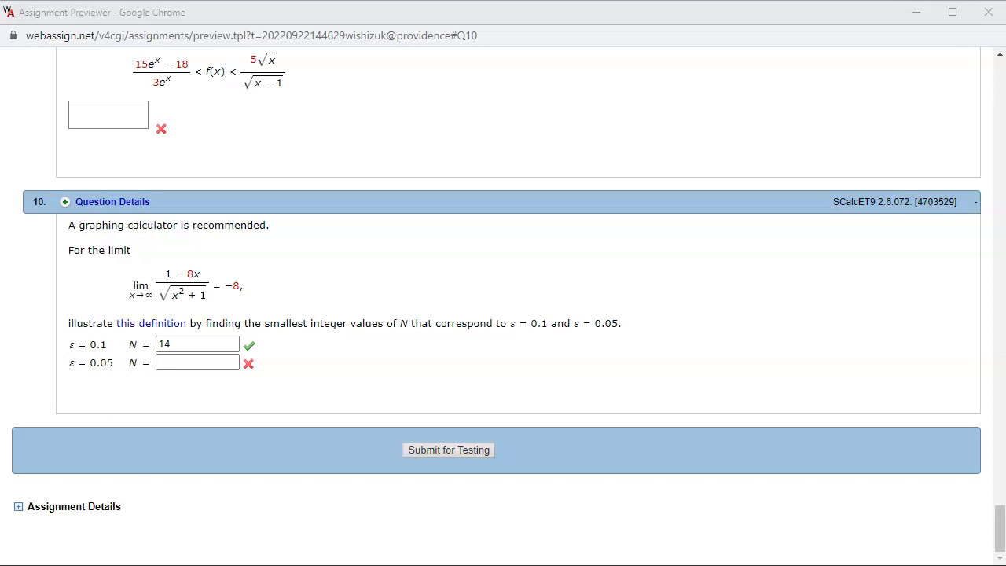
pyautogui.hotkey('alt', 'Tab')
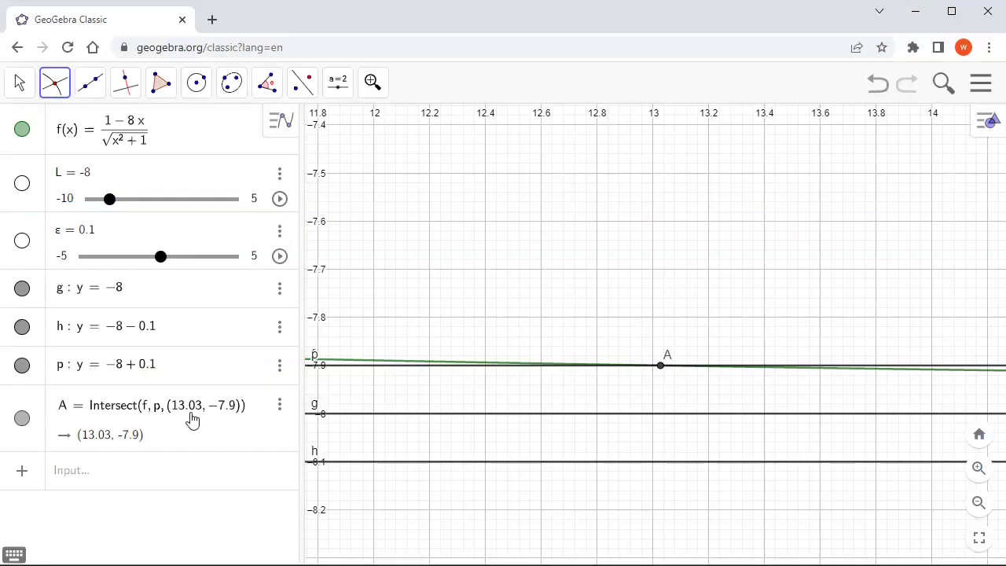
# Change the ε slider value to 0.05 so the band narrows
pyautogui.click(120, 242)
pyautogui.press('BackSpace')
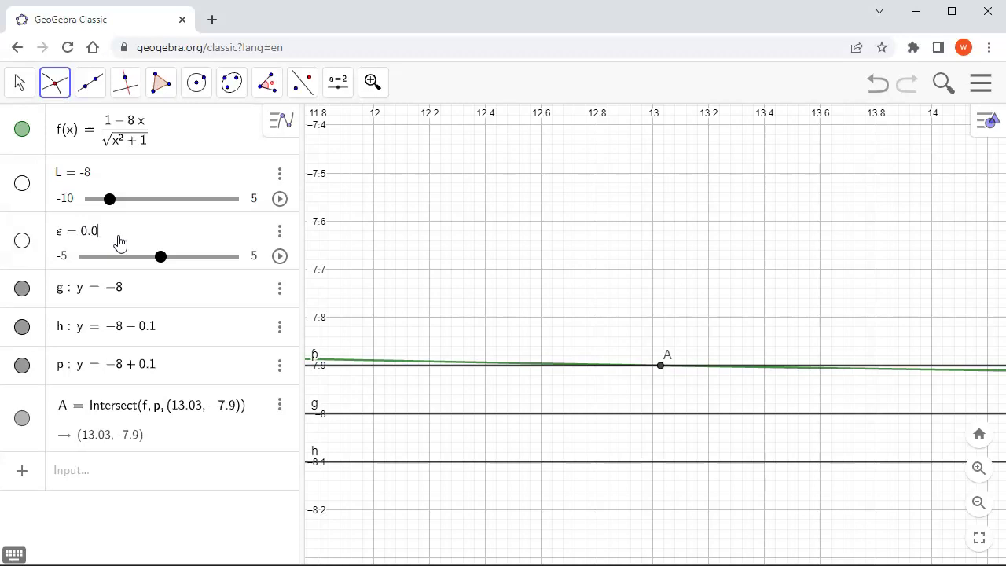
pyautogui.press('Return')
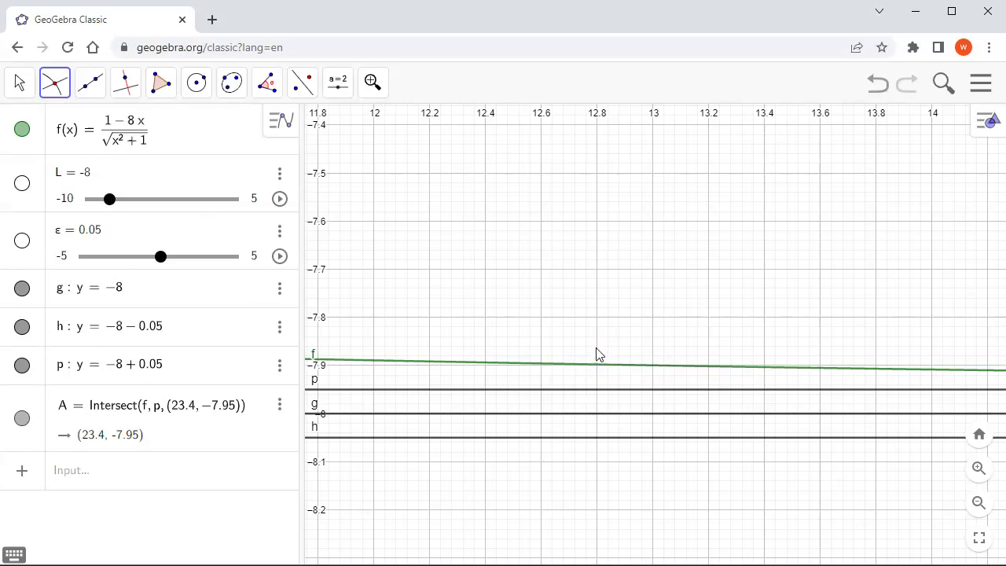
pyautogui.scroll(-1, 615, 256)
pyautogui.scroll(1, 615, 255)
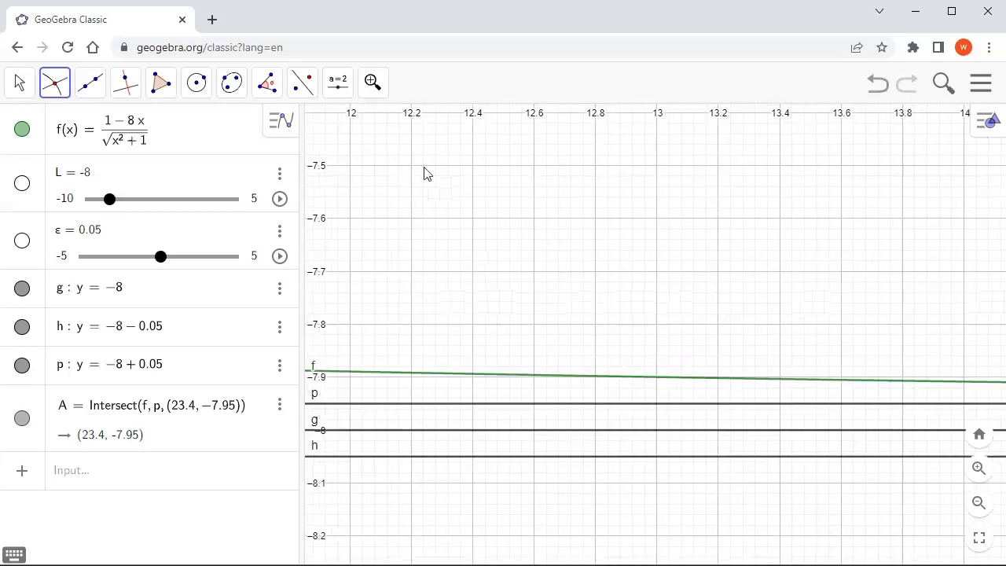
pyautogui.scroll(-1, 464, 220)
pyautogui.scroll(1, 470, 230)
# With Move Graphics View, pan the graph upward until the x-axis is visible
pyautogui.click(373, 81)
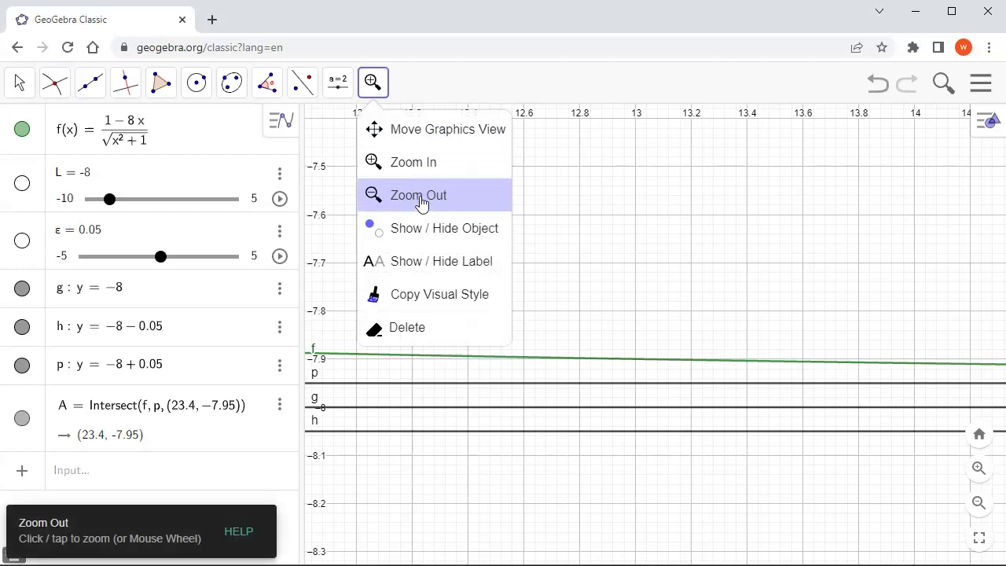
pyautogui.click(434, 130)
pyautogui.moveTo(535, 206); pyautogui.dragTo(514, 411)
pyautogui.moveTo(571, 224); pyautogui.dragTo(571, 501)
pyautogui.moveTo(610, 204); pyautogui.dragTo(603, 519)
pyautogui.moveTo(619, 250); pyautogui.dragTo(613, 527)
pyautogui.moveTo(613, 214); pyautogui.dragTo(590, 565)
pyautogui.moveTo(657, 256); pyautogui.dragTo(642, 498)
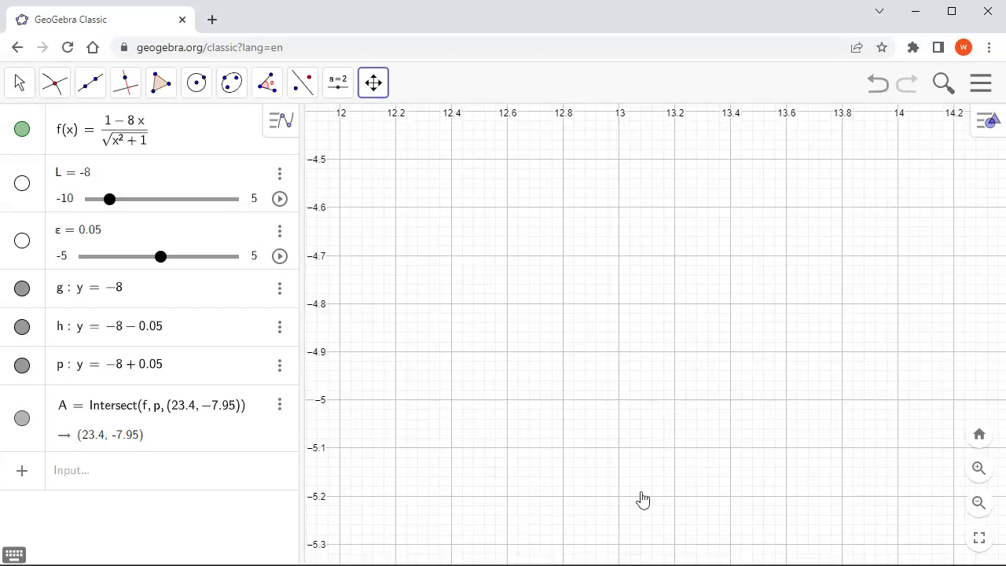
pyautogui.moveTo(663, 197); pyautogui.dragTo(663, 543)
pyautogui.moveTo(684, 179); pyautogui.dragTo(699, 506)
pyautogui.moveTo(708, 229); pyautogui.dragTo(704, 323)
pyautogui.moveTo(698, 151); pyautogui.dragTo(696, 377)
pyautogui.moveTo(692, 115); pyautogui.dragTo(687, 343)
pyautogui.moveTo(680, 240); pyautogui.dragTo(699, 528)
pyautogui.moveTo(678, 213); pyautogui.dragTo(677, 466)
pyautogui.moveTo(679, 108); pyautogui.dragTo(694, 420)
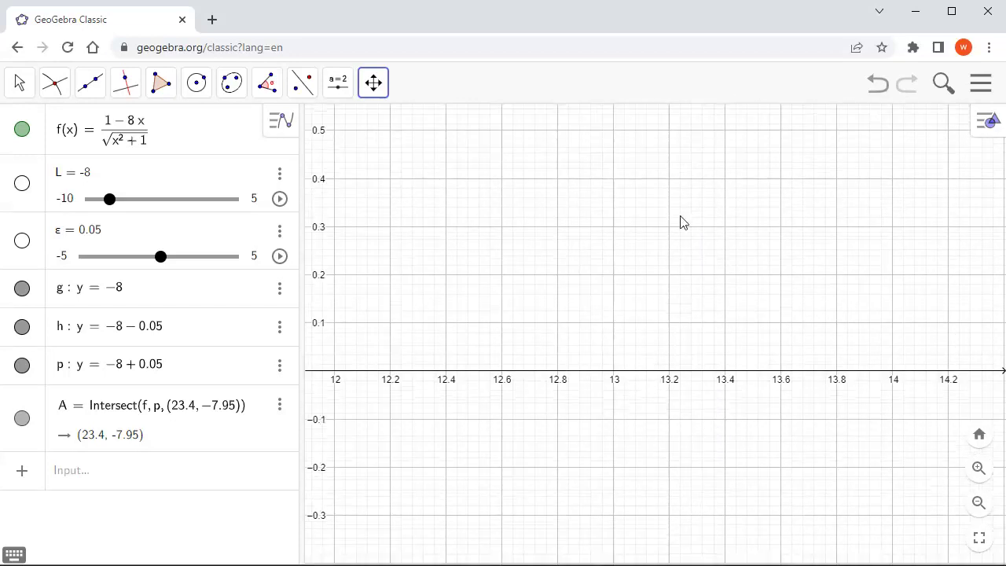
# Compress the x scale and pan back to y = −8, showing f, the band and A (23.4, −7.95)
pyautogui.moveTo(842, 371); pyautogui.dragTo(499, 203)
pyautogui.moveTo(434, 434); pyautogui.dragTo(462, 236)
pyautogui.moveTo(488, 385); pyautogui.dragTo(530, 97)
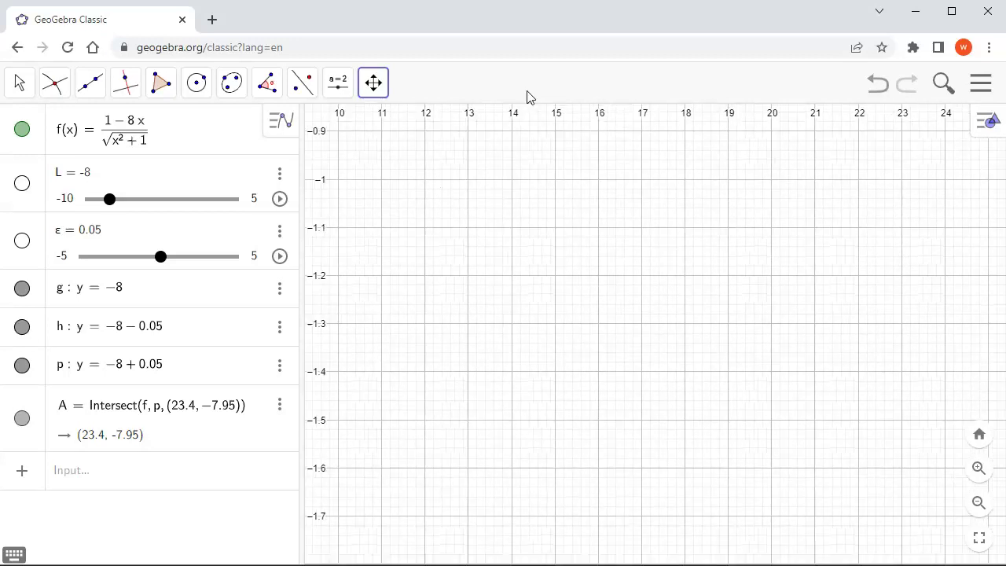
pyautogui.moveTo(542, 416); pyautogui.dragTo(511, 56)
pyautogui.moveTo(568, 413); pyautogui.dragTo(532, 252)
pyautogui.moveTo(644, 466); pyautogui.dragTo(616, 143)
pyautogui.moveTo(627, 450)
pyautogui.mouseDown()
pyautogui.moveTo(586, 139)
pyautogui.moveTo(608, 210)
pyautogui.mouseUp()
pyautogui.moveTo(613, 354); pyautogui.dragTo(620, 209)
pyautogui.moveTo(593, 477); pyautogui.dragTo(599, 193)
pyautogui.moveTo(607, 417); pyautogui.dragTo(625, 106)
pyautogui.moveTo(659, 433); pyautogui.dragTo(647, 168)
pyautogui.moveTo(636, 456); pyautogui.dragTo(629, 168)
pyautogui.moveTo(621, 386); pyautogui.dragTo(623, 266)
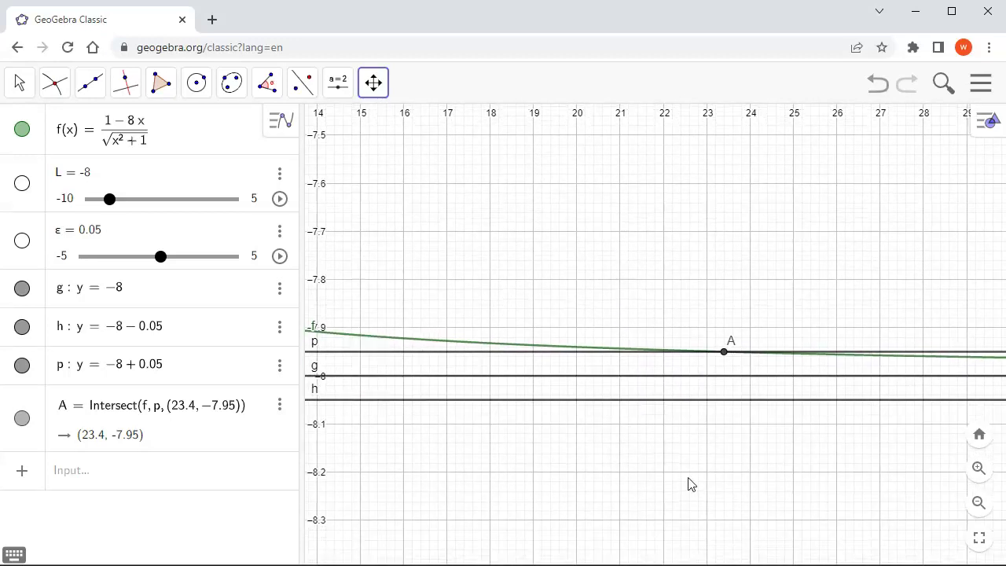
pyautogui.moveTo(711, 486); pyautogui.dragTo(712, 480)
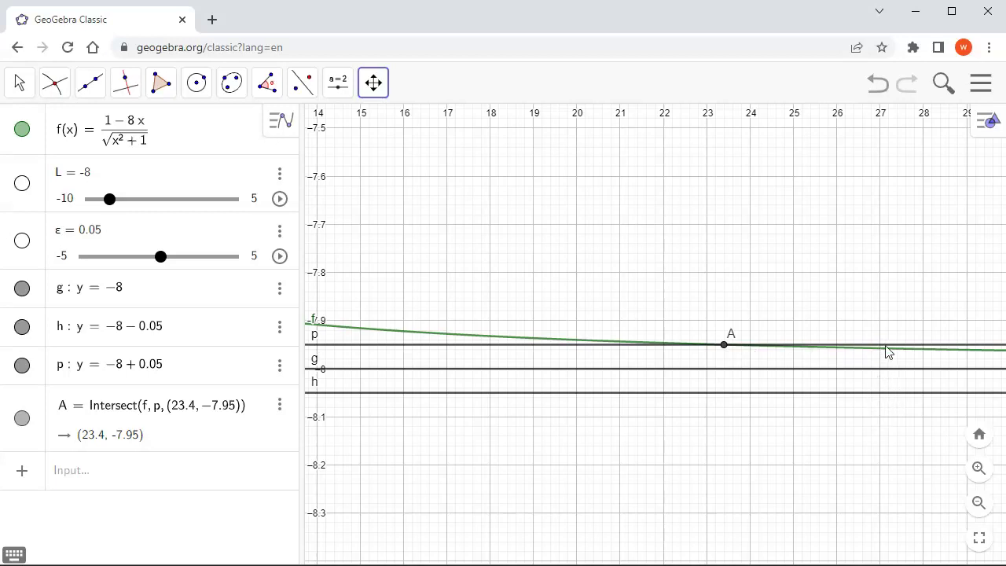
# Minimize the GeoGebra window to reveal the WebAssign assignment
pyautogui.click(917, 12)
# Submit N = 24 in the second WebAssign field for ε = 0.05, then return to GeoGebra
pyautogui.click(186, 362)
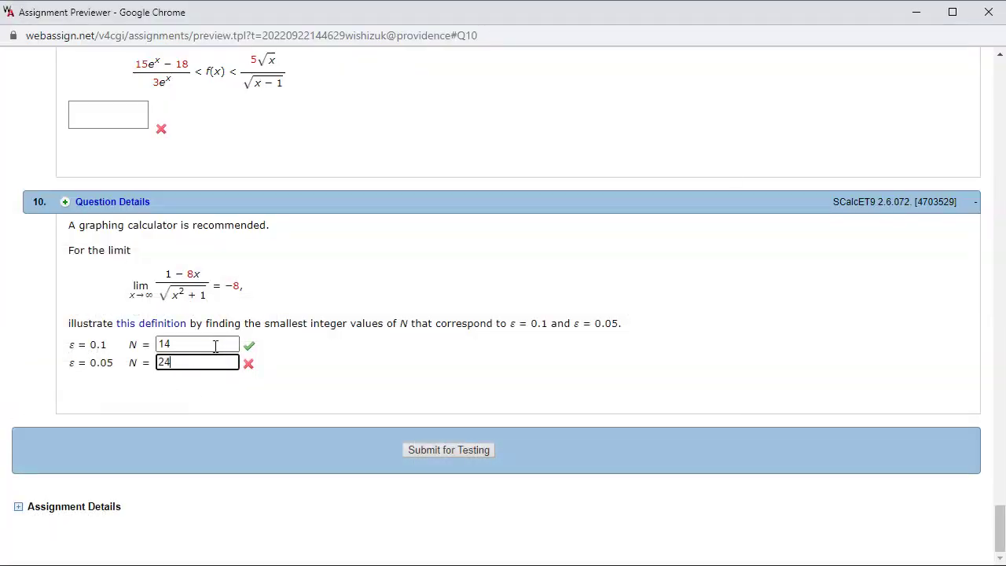
pyautogui.write('24')
pyautogui.press('Return')
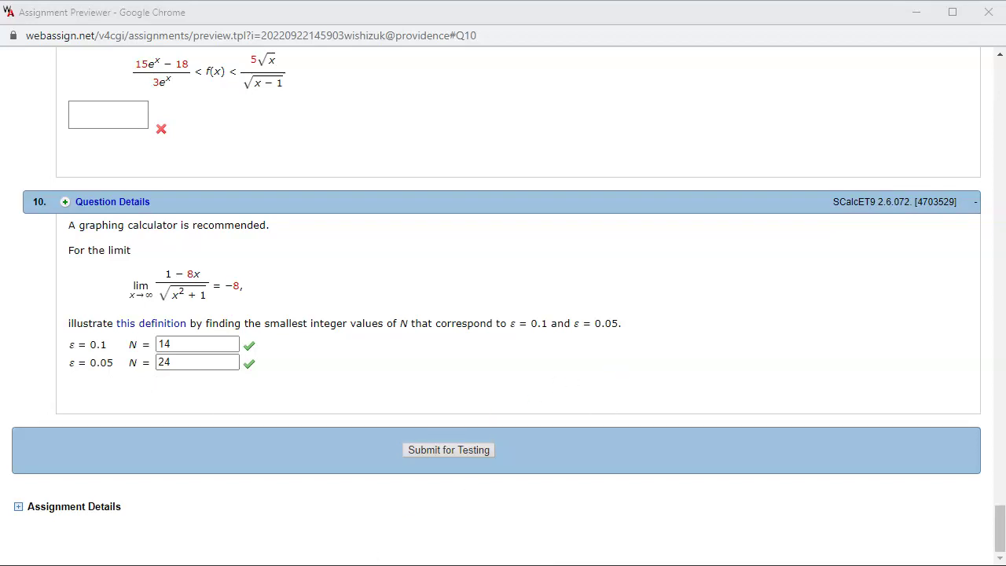
pyautogui.hotkey('alt', 'Tab')
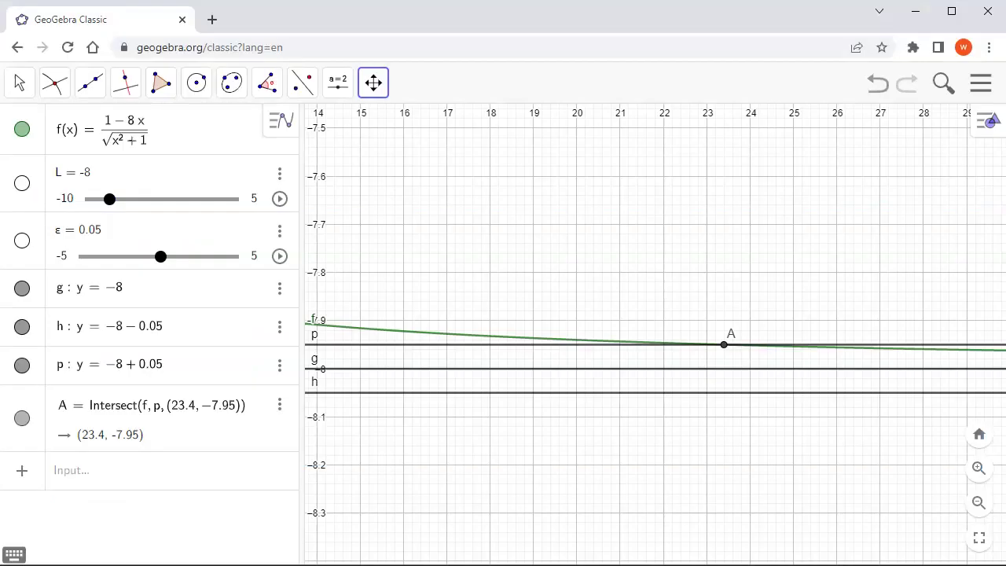